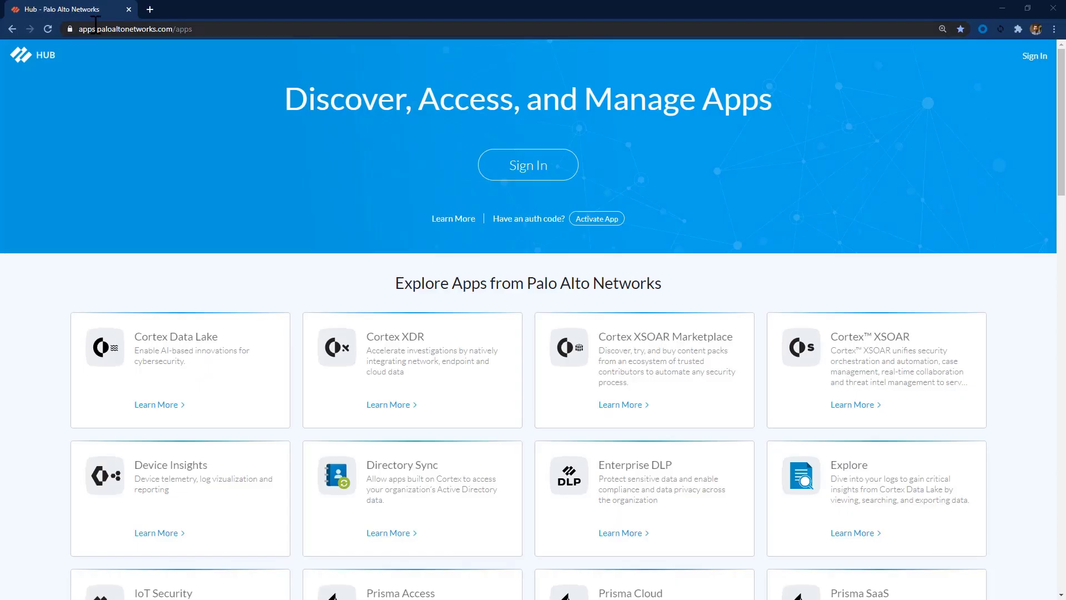
# Sign in to the Hub with the PingID passcode and switch to the Alvisofin Corp account.
pyautogui.click(117, 29)
pyautogui.click(200, 174)
pyautogui.click(530, 169)
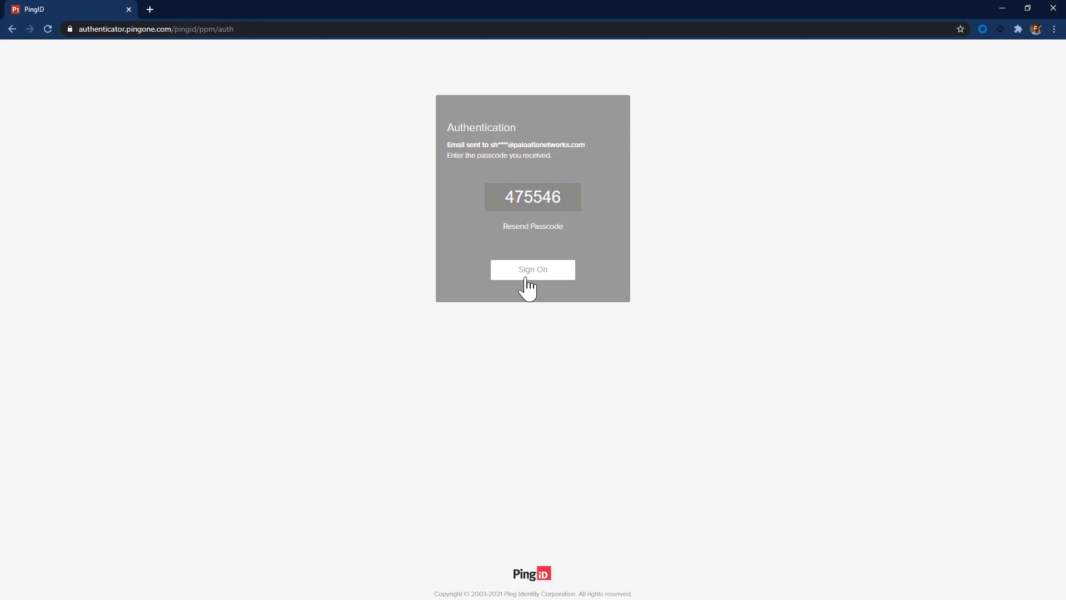
pyautogui.click(530, 274)
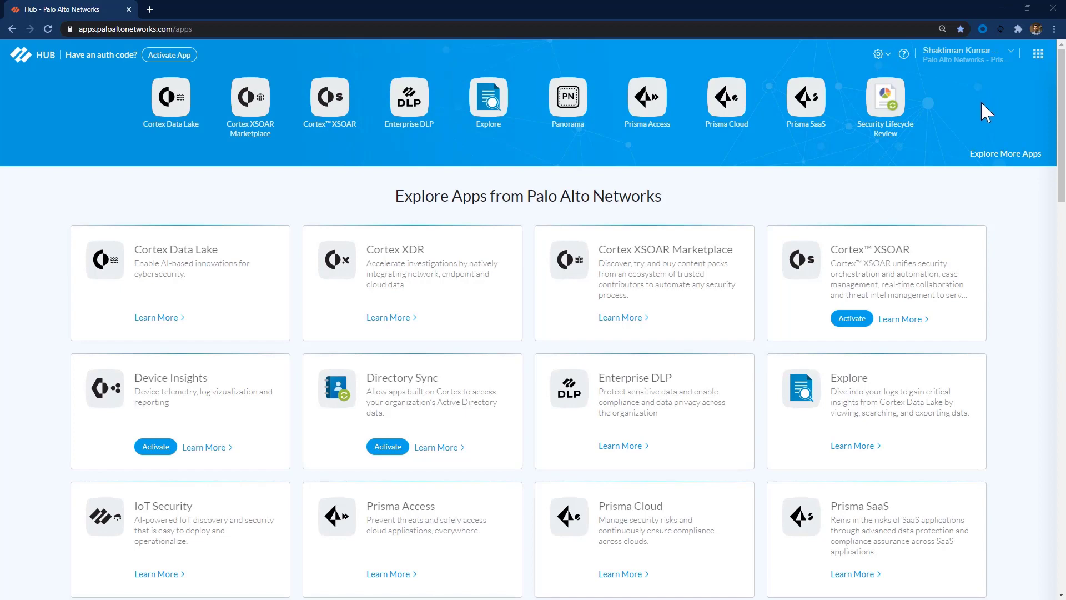
pyautogui.click(1004, 58)
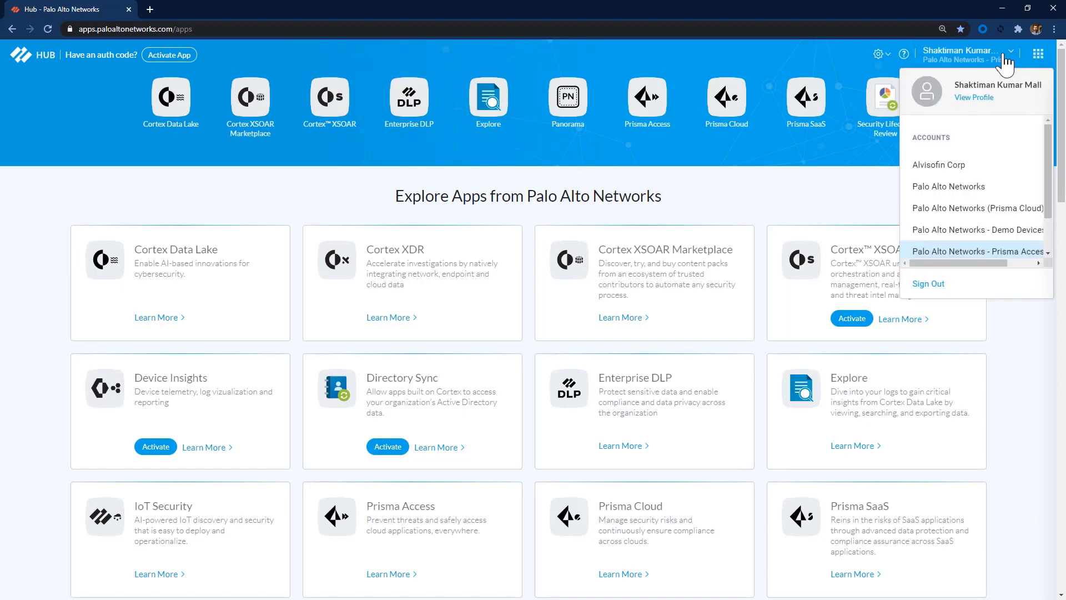
pyautogui.click(942, 166)
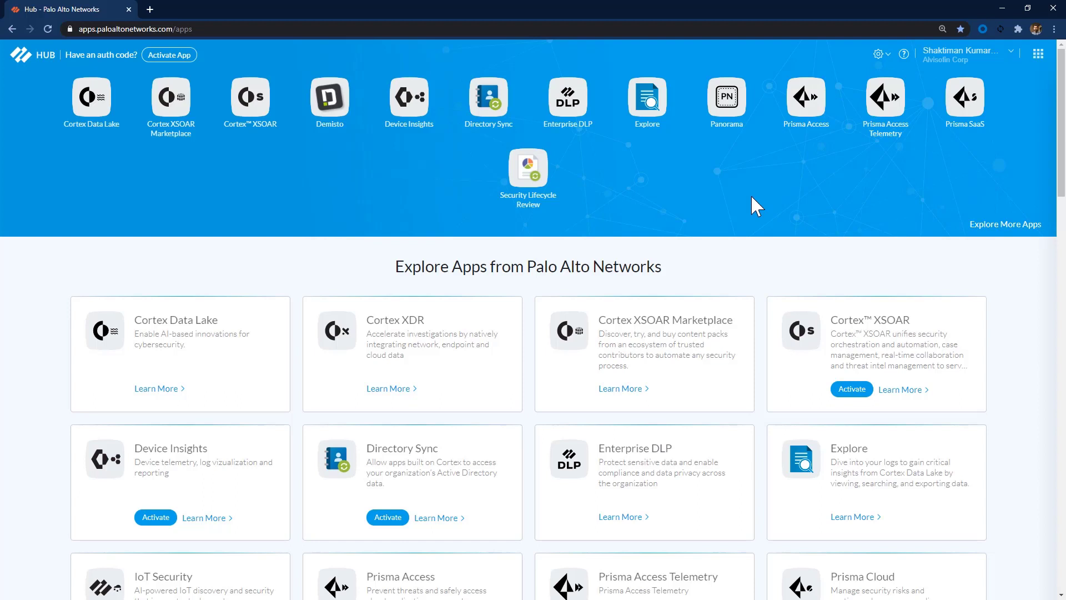
# Launch the Cloud Managed Prisma Access - Prod instance from the Prisma Access tile.
pyautogui.click(832, 98)
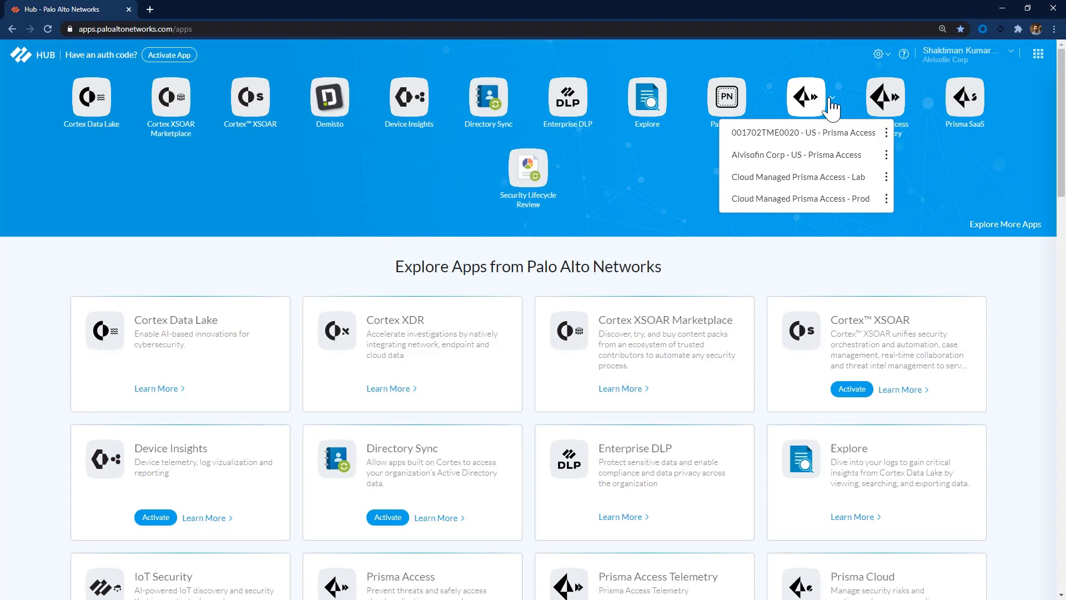
pyautogui.click(664, 192)
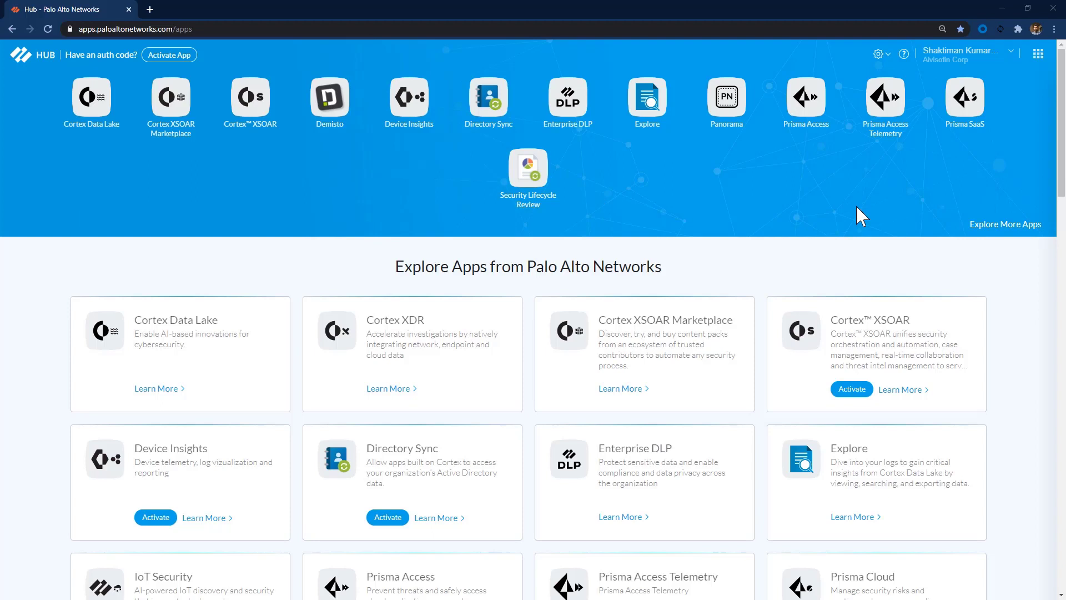
pyautogui.click(879, 54)
pyautogui.click(812, 107)
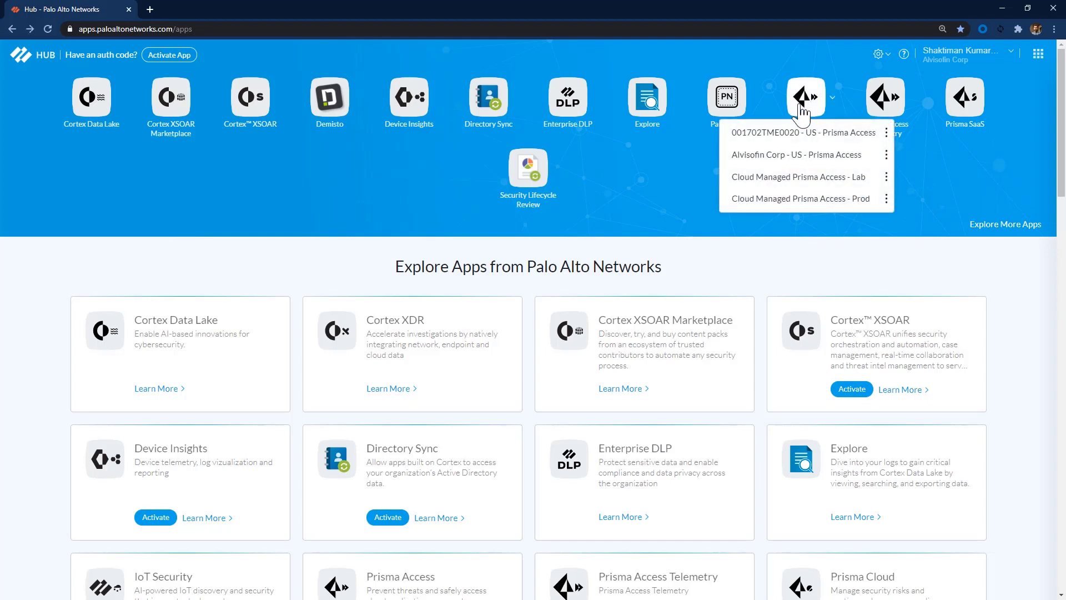
pyautogui.click(774, 199)
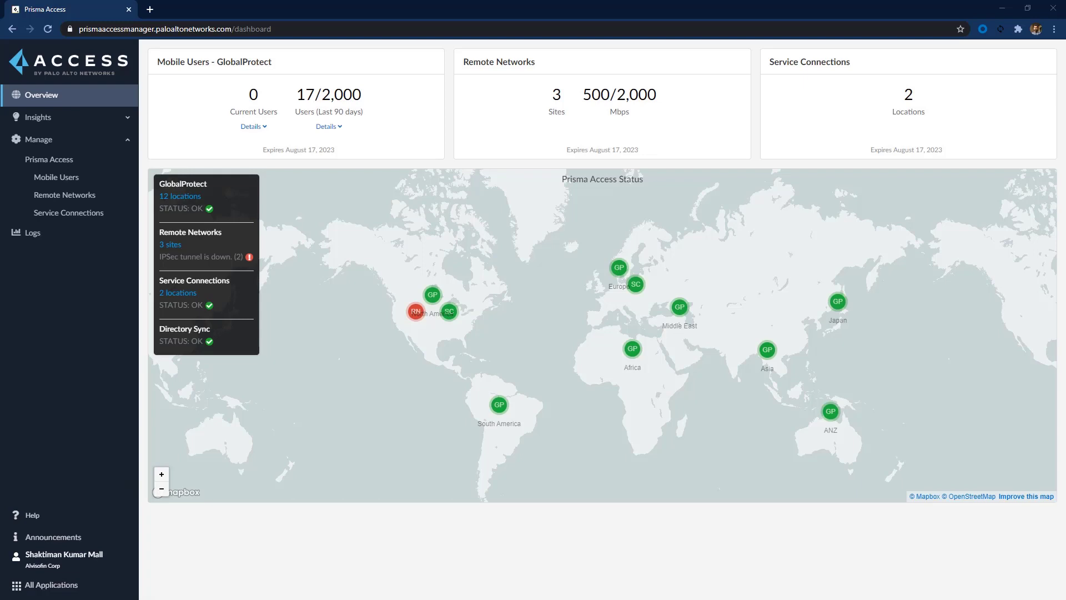
# Expand the Insights and Manage sections of the Prisma Access sidebar.
pyautogui.click(35, 116)
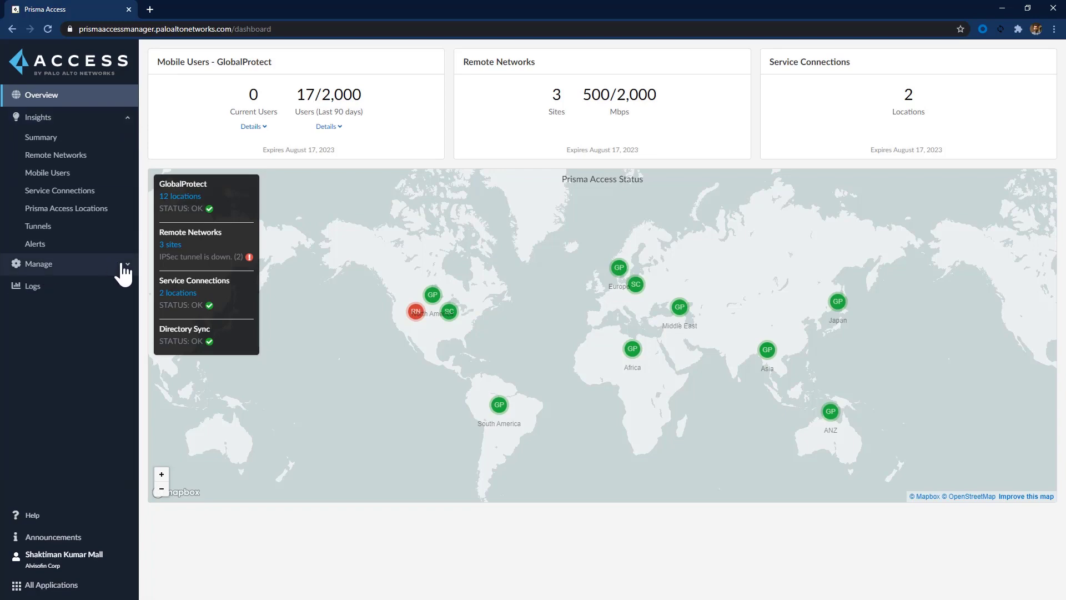
pyautogui.click(54, 261)
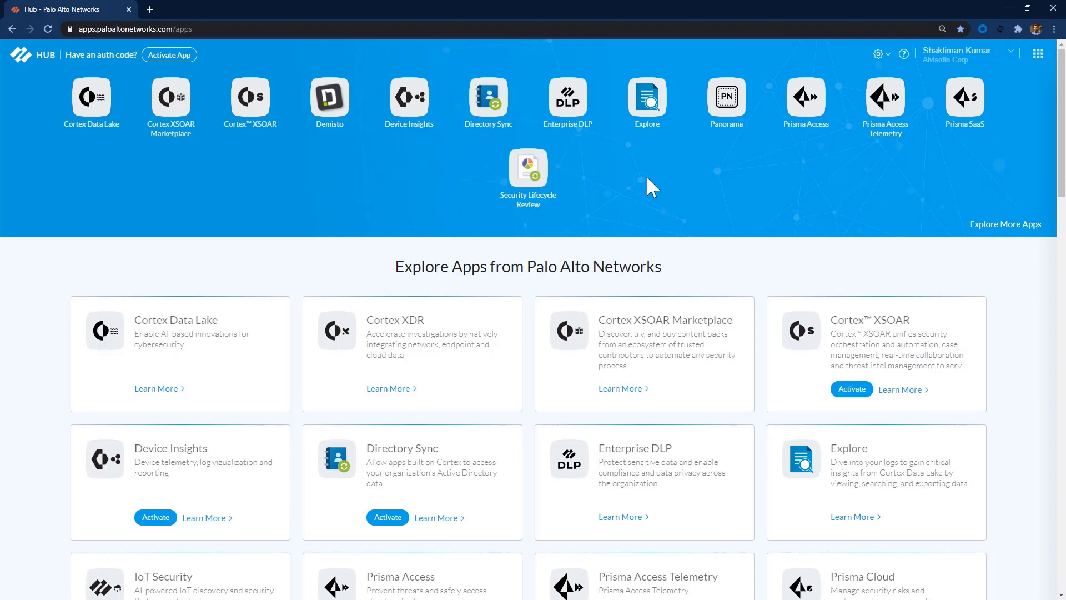
# Launch the first US - Prisma Access instance from the Prisma Access tile's instance list.
pyautogui.click(806, 100)
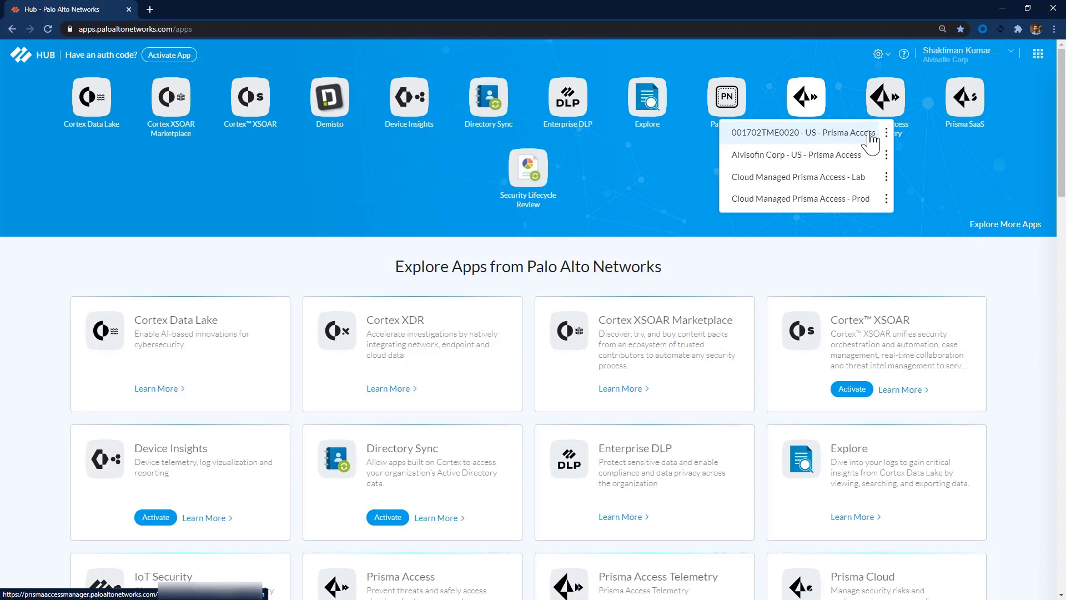
pyautogui.click(664, 182)
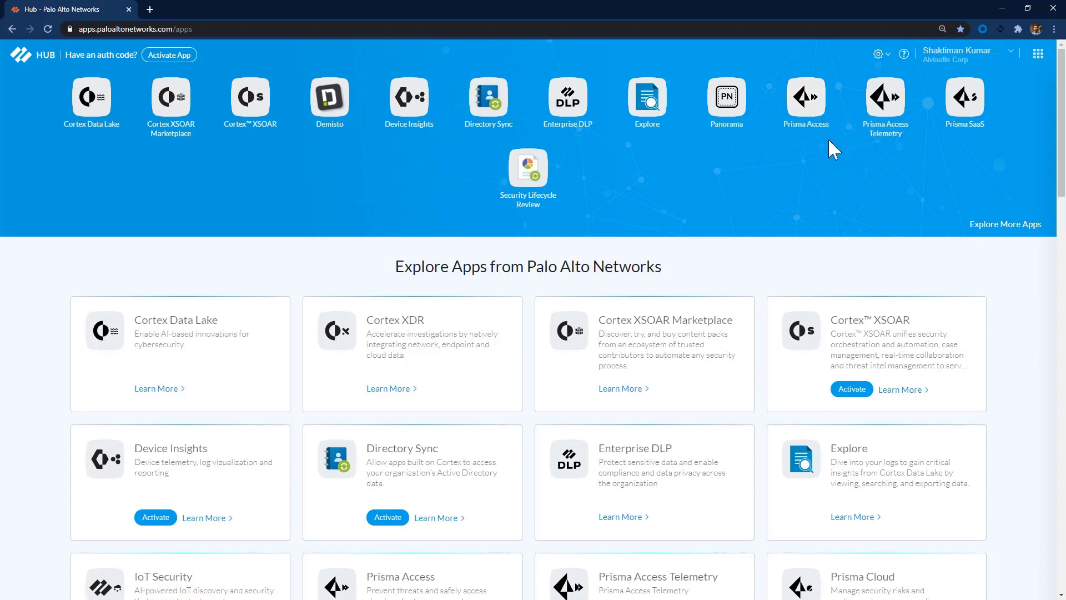
pyautogui.click(876, 91)
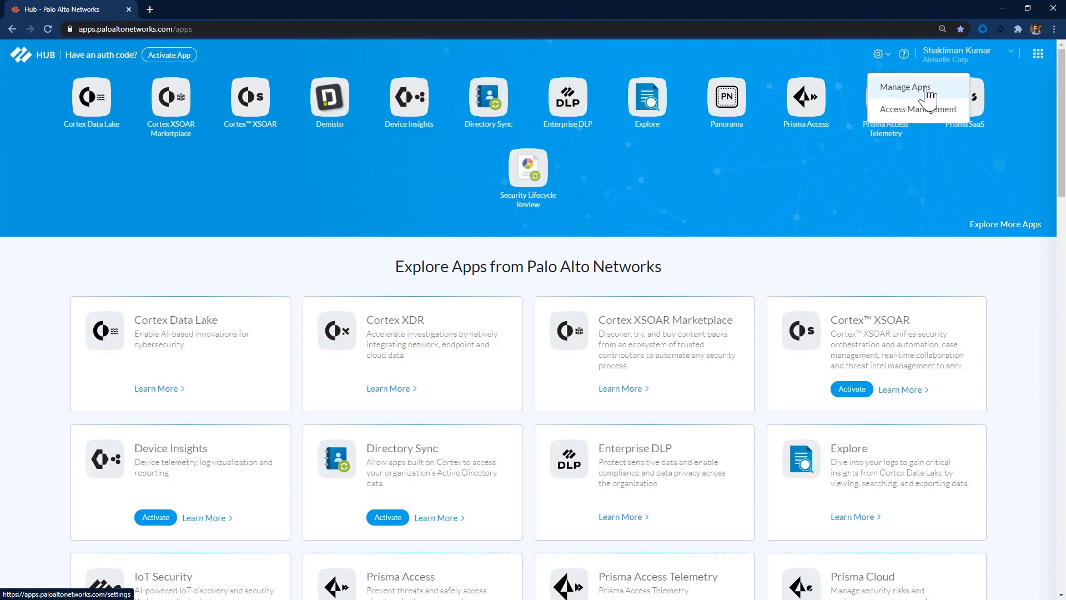
pyautogui.click(806, 97)
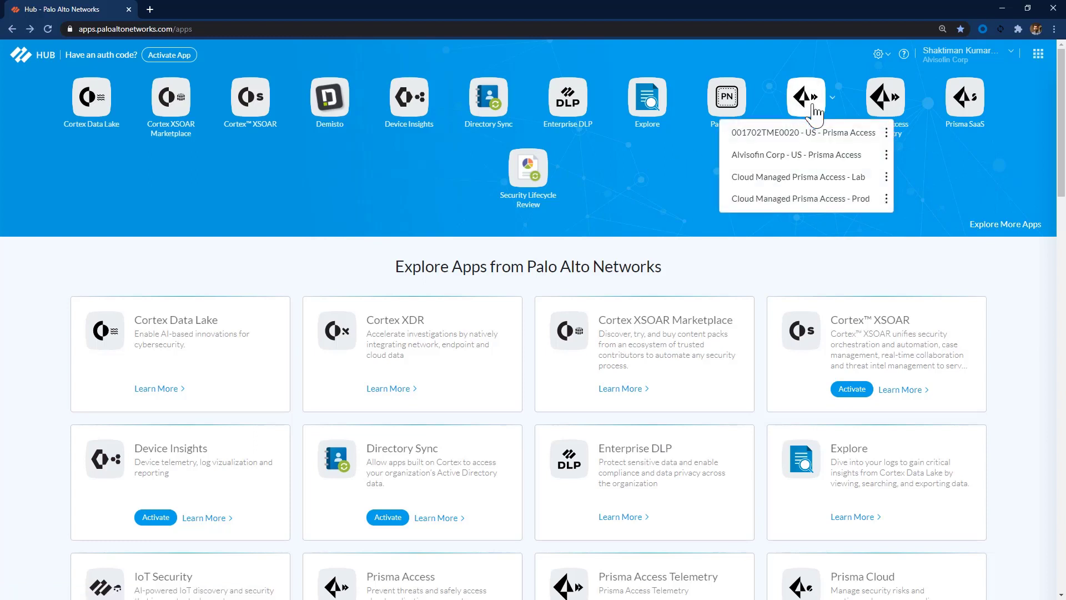
pyautogui.click(808, 135)
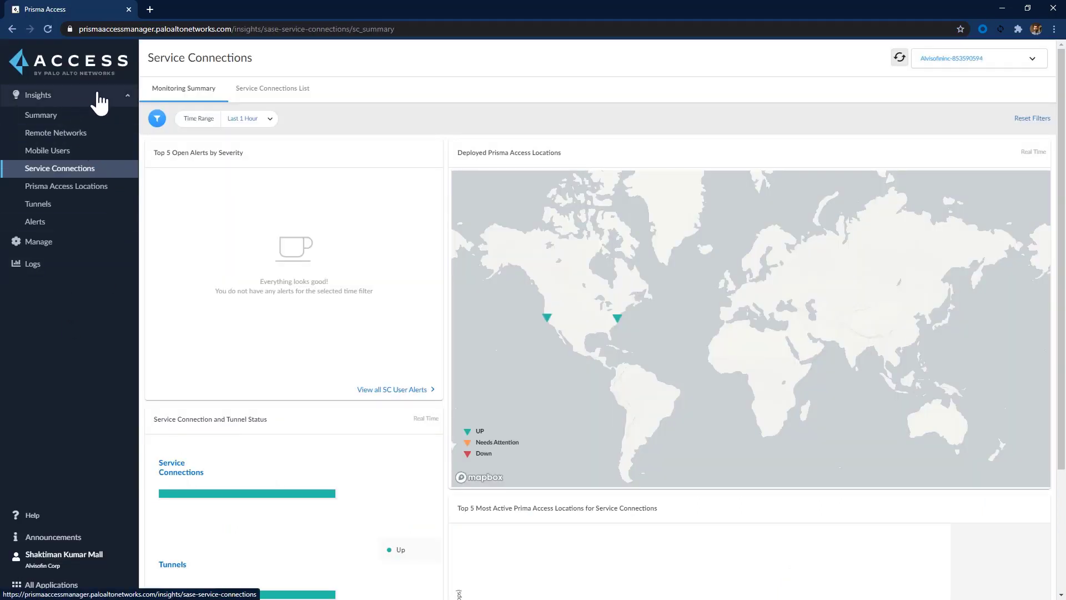
# Toggle the Insights dashboard list and go to the Manage area for Supertenant.
pyautogui.click(75, 98)
pyautogui.click(70, 95)
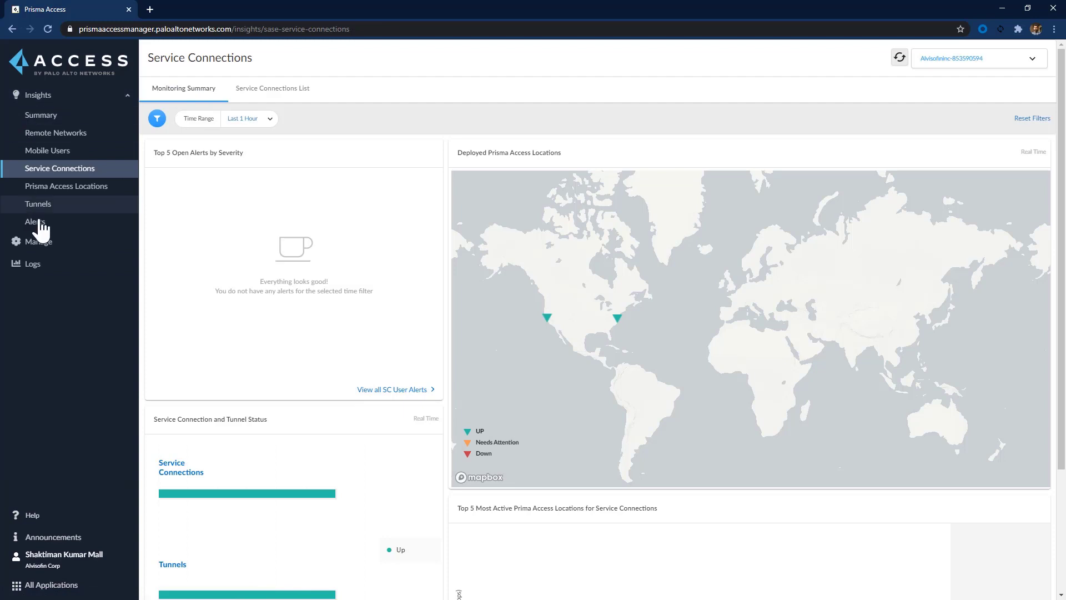
pyautogui.click(39, 242)
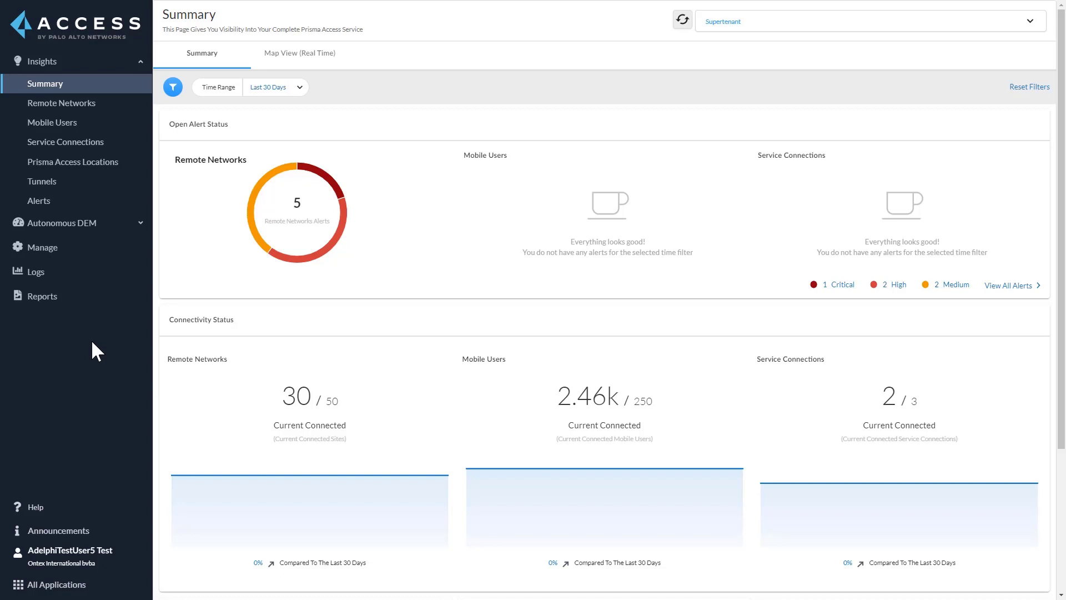
# Review the Summary dashboard's filter options, keeping the last 30 days view.
pyautogui.click(173, 89)
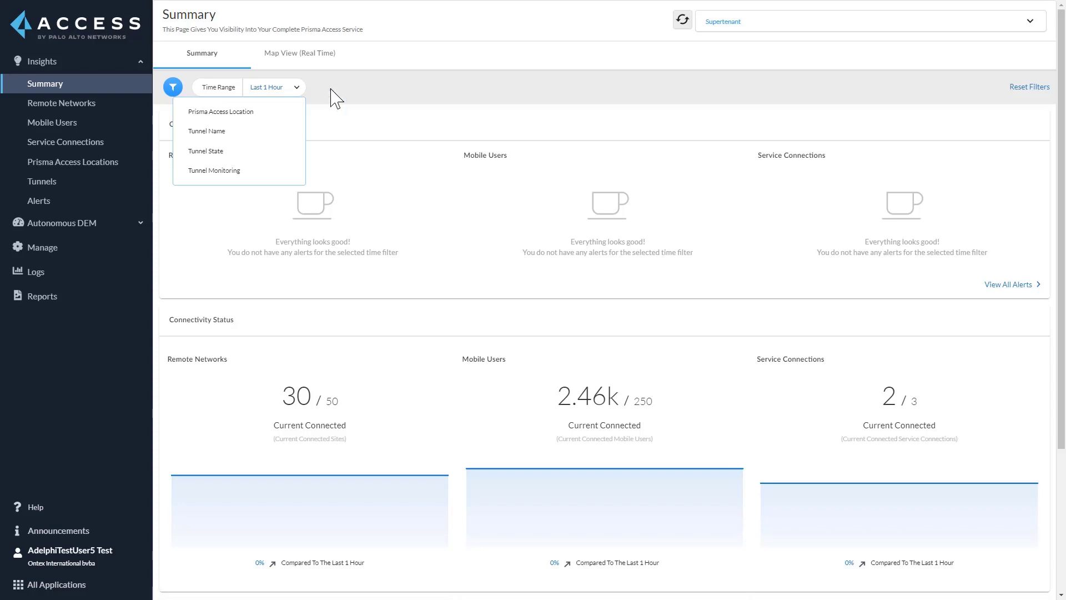
pyautogui.press('Escape')
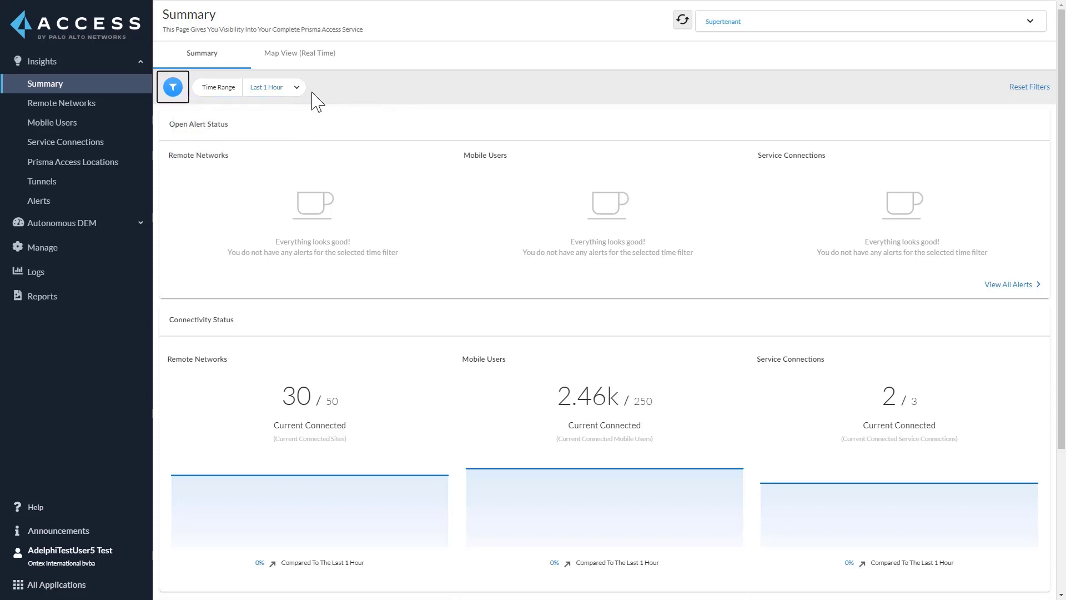
pyautogui.click(172, 87)
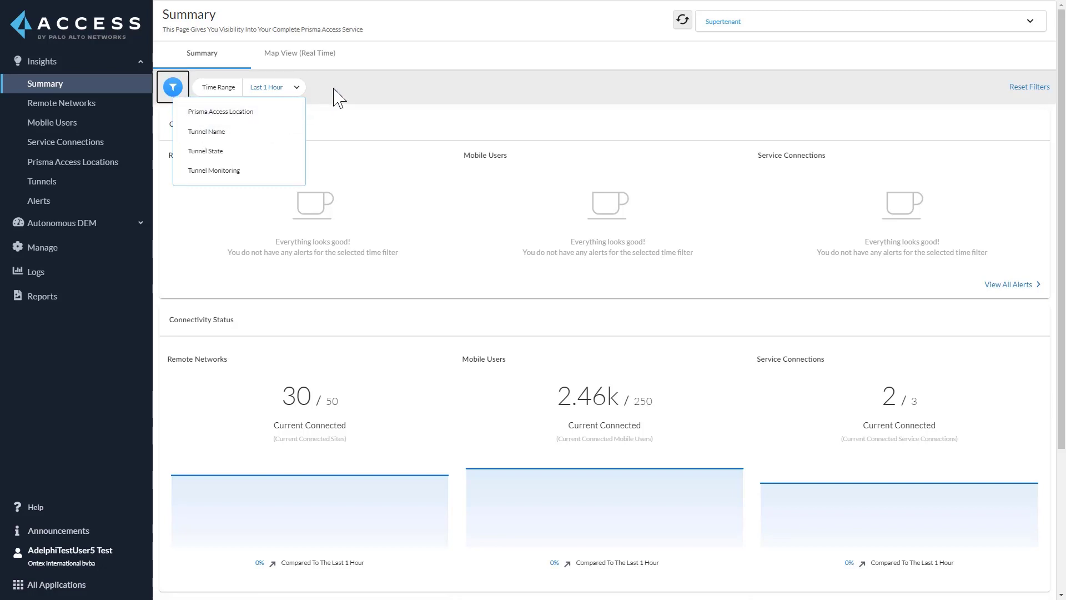
pyautogui.press('Escape')
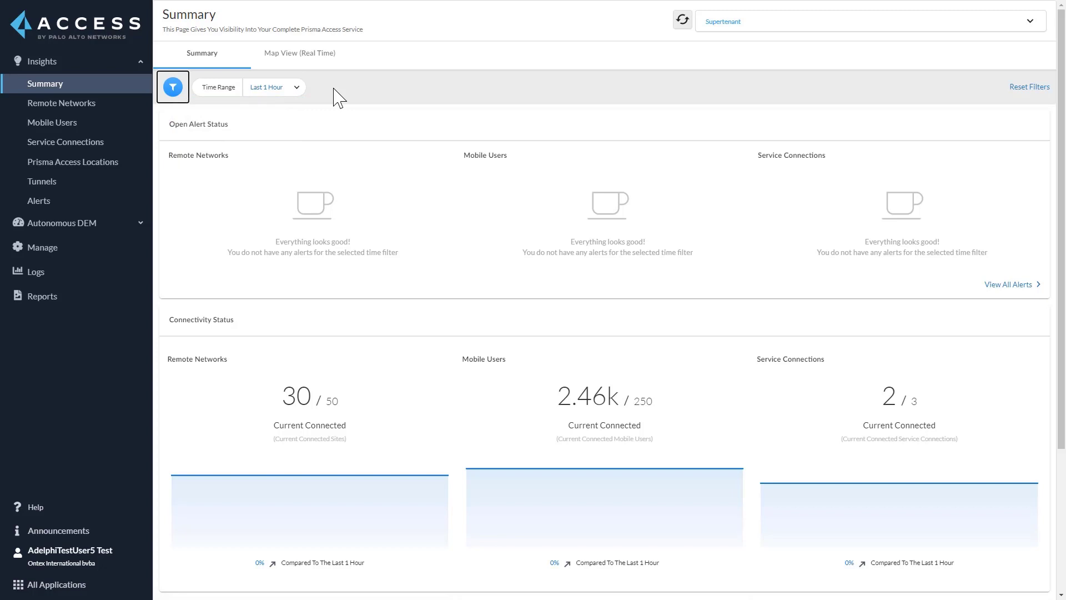
pyautogui.click(338, 97)
# Check the tenant list, keeping Supertenant, and view the sub-tenant count and licence expiry.
pyautogui.click(887, 29)
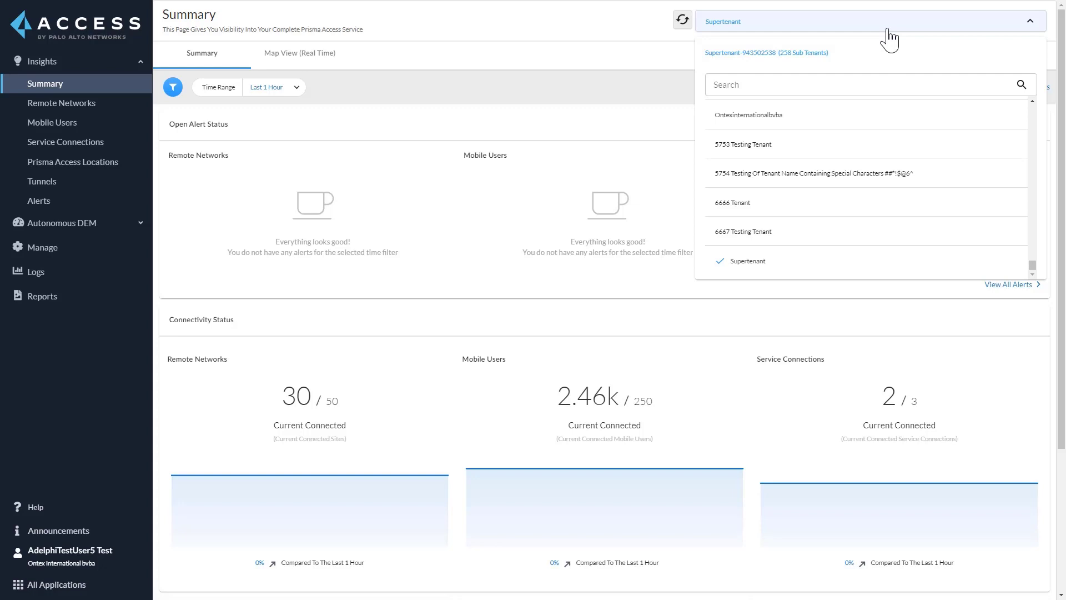
pyautogui.click(888, 29)
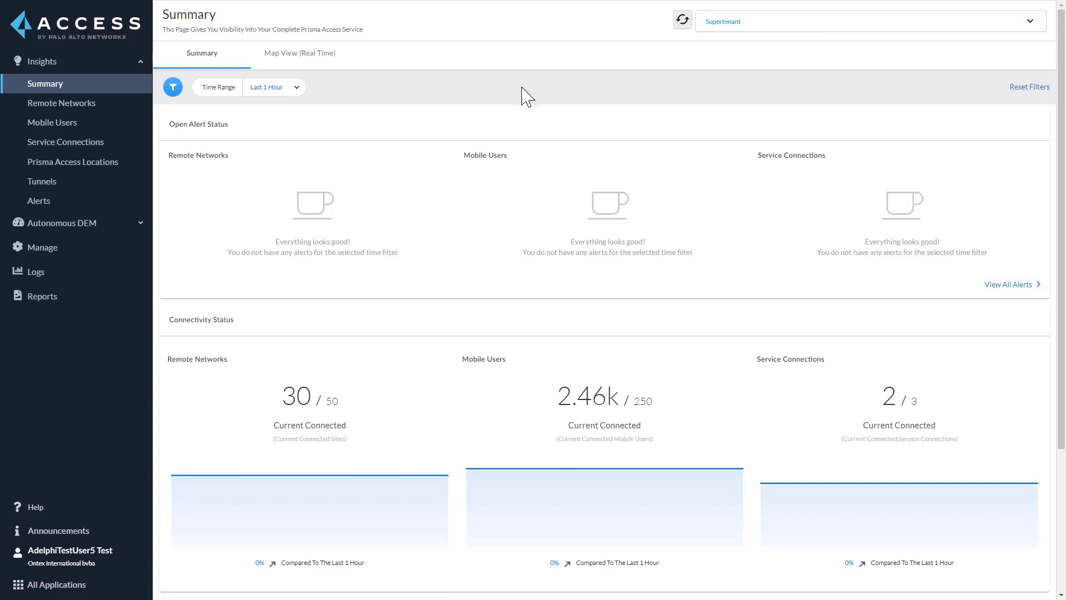
pyautogui.click(830, 31)
pyautogui.click(766, 51)
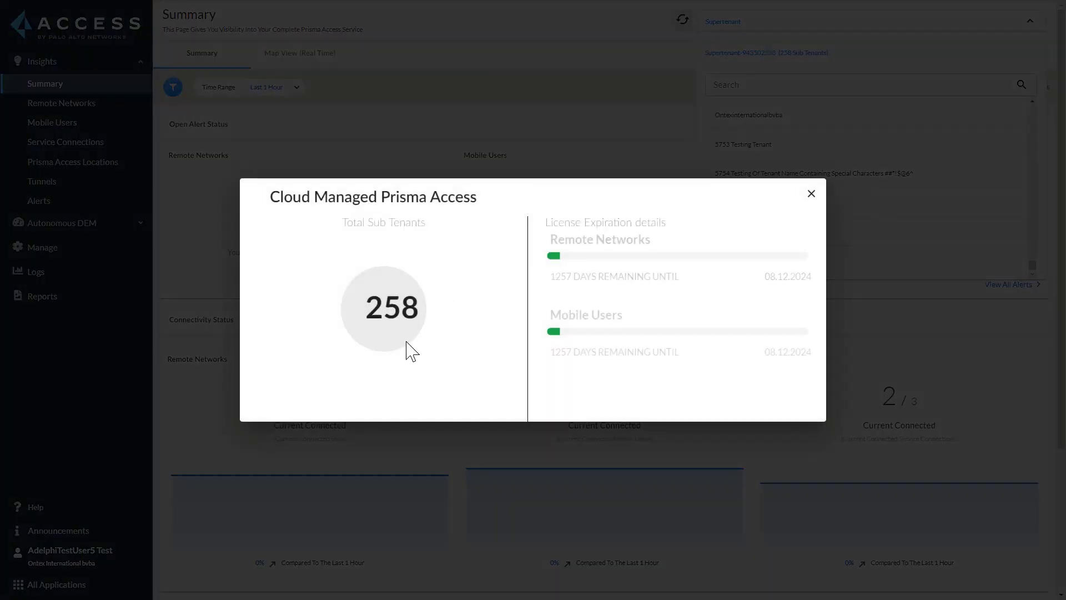
pyautogui.click(89, 87)
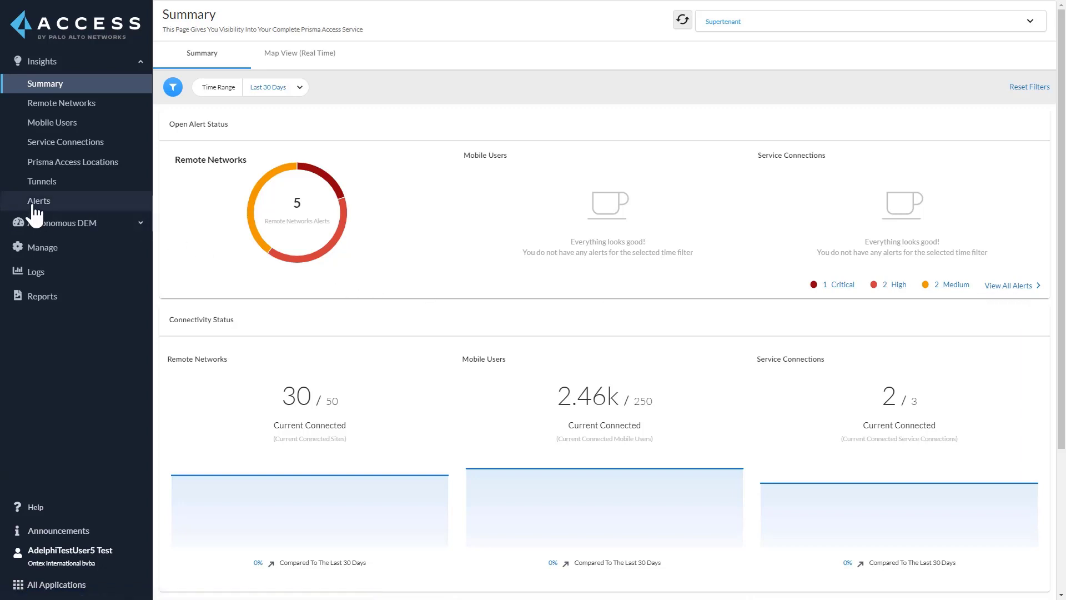
# Inspect the connectivity chart and the 7 remote-network and 6 mobile-user location donuts.
pyautogui.scroll(-4, 276, 139)
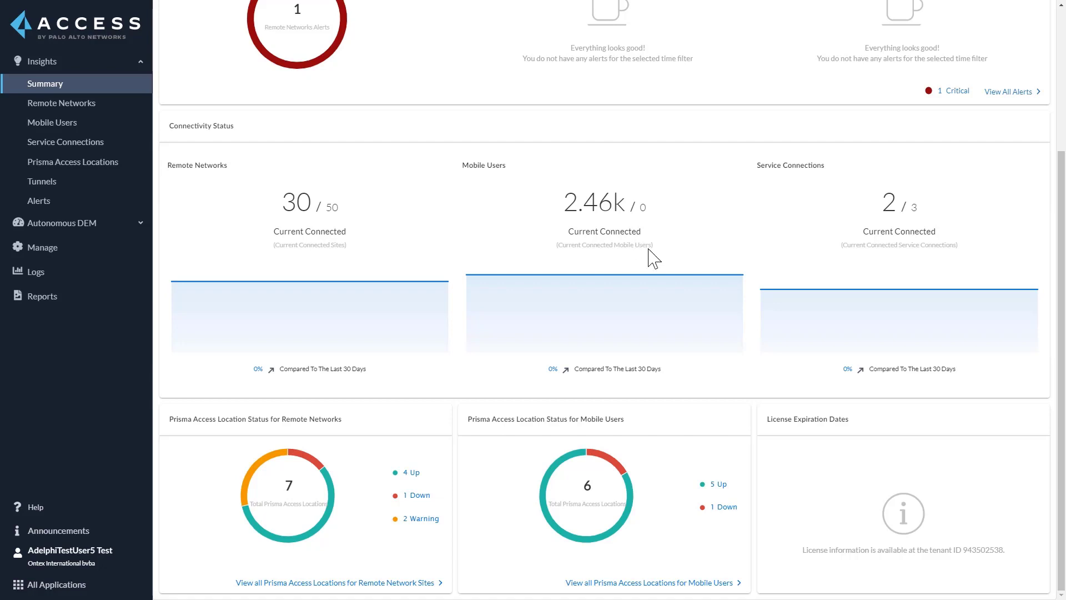
pyautogui.moveTo(726, 290)
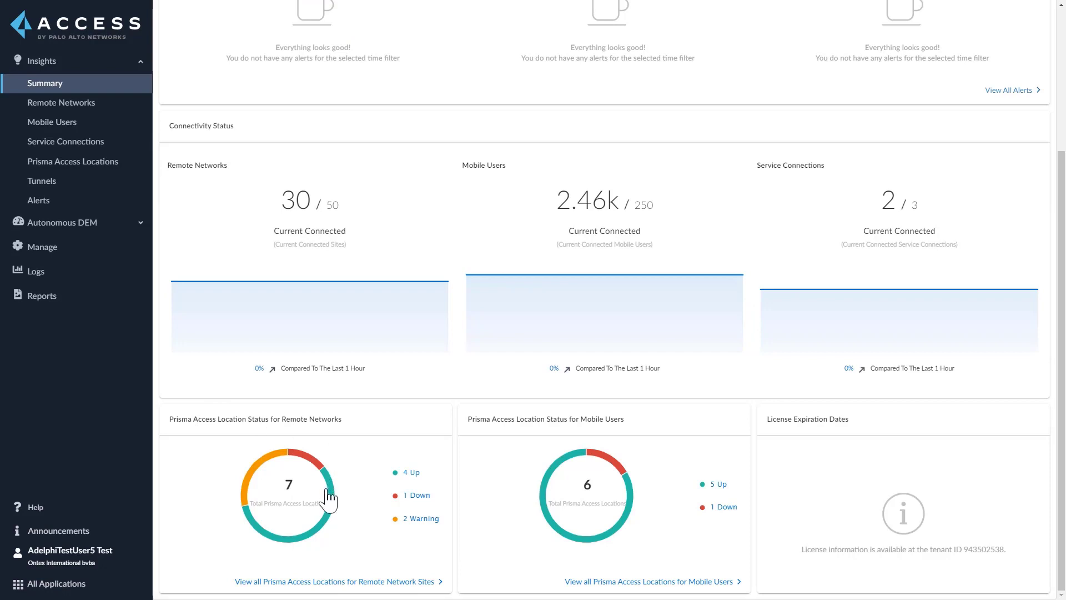
pyautogui.moveTo(337, 500)
pyautogui.moveTo(556, 486)
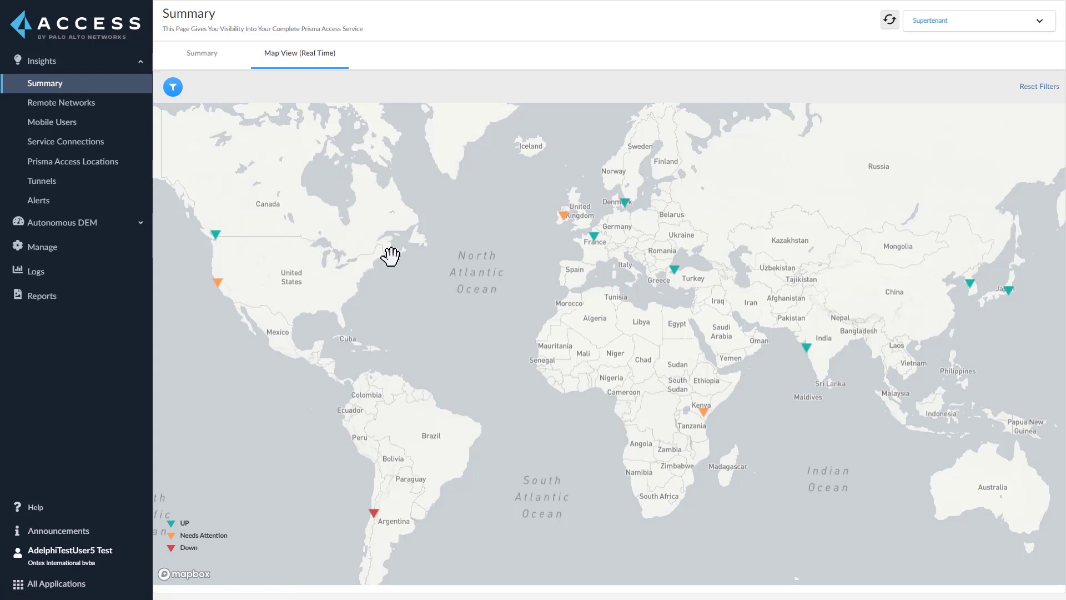
# Inspect the location markers on the Summary Map View.
pyautogui.moveTo(216, 281)
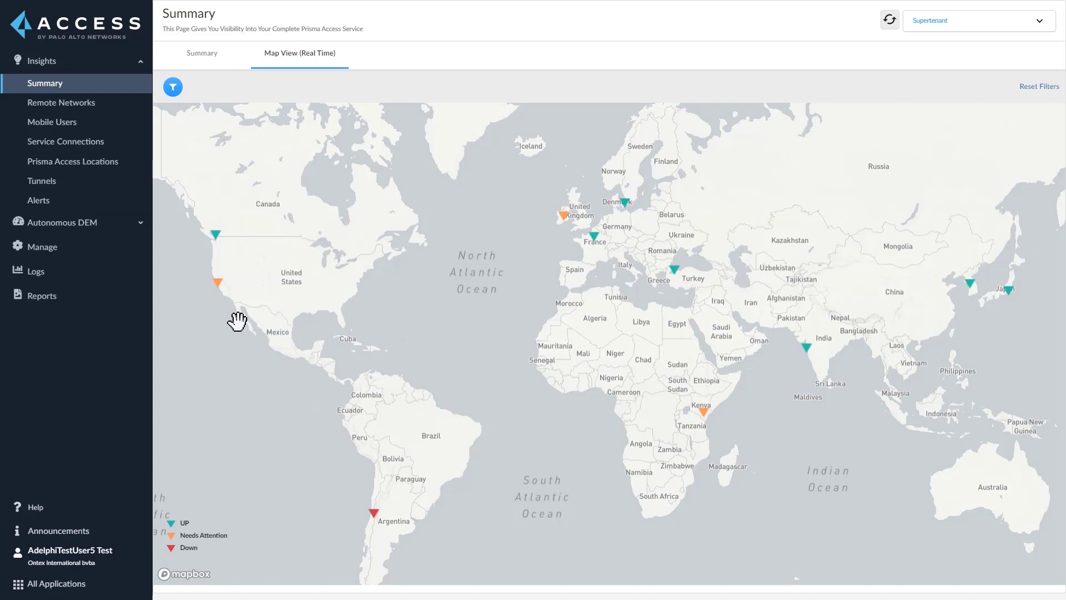
pyautogui.moveTo(216, 232)
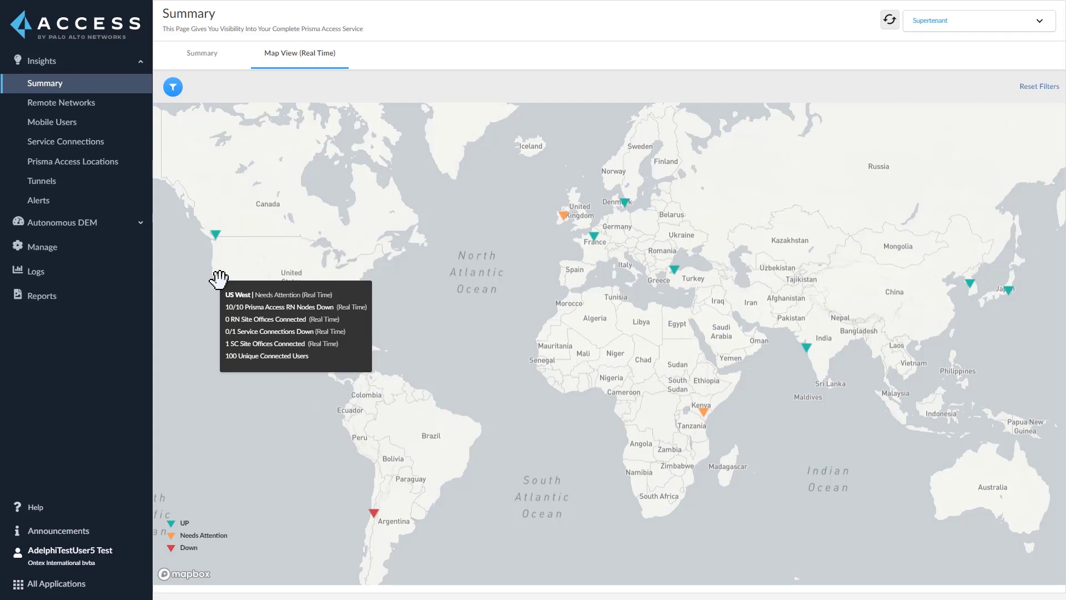
pyautogui.moveTo(372, 513)
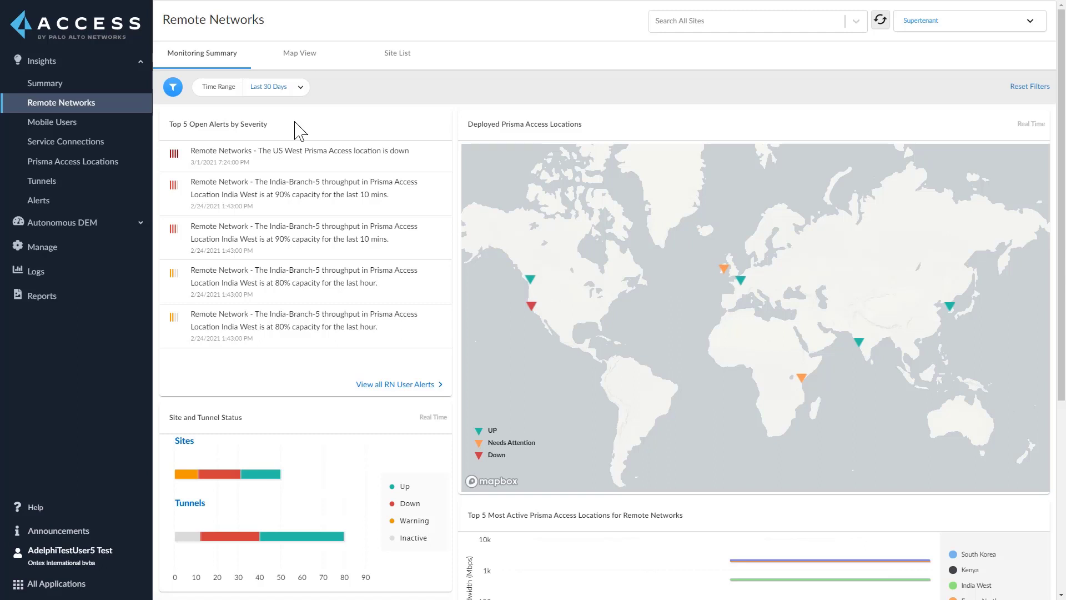
# Review the Tunnels status and the top five sites nearing maximum bandwidth.
pyautogui.scroll(-4, 274, 205)
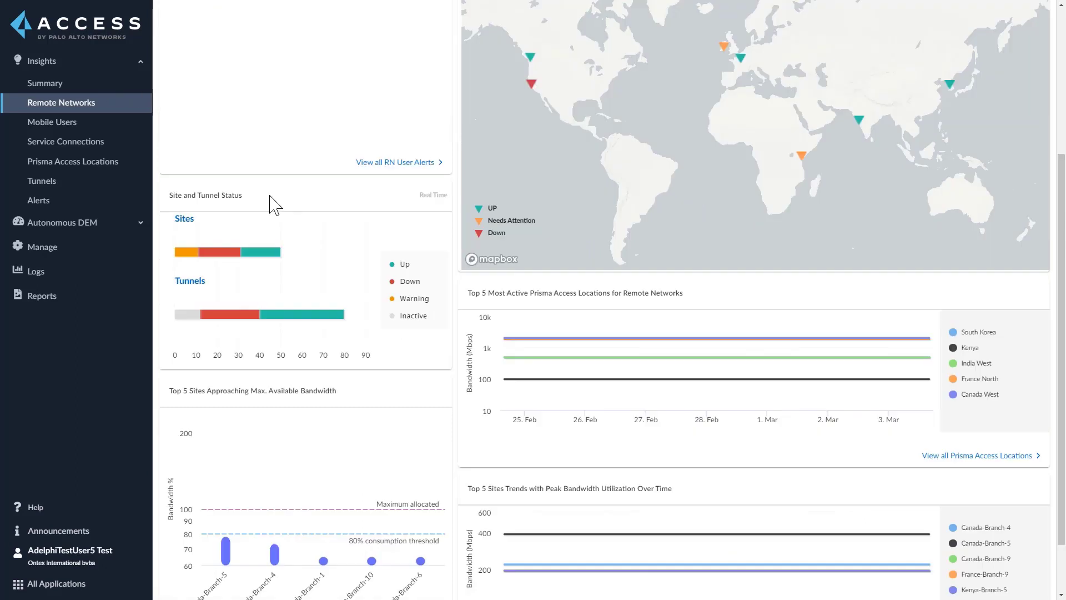
pyautogui.moveTo(253, 315)
pyautogui.scroll(-1, 64, 354)
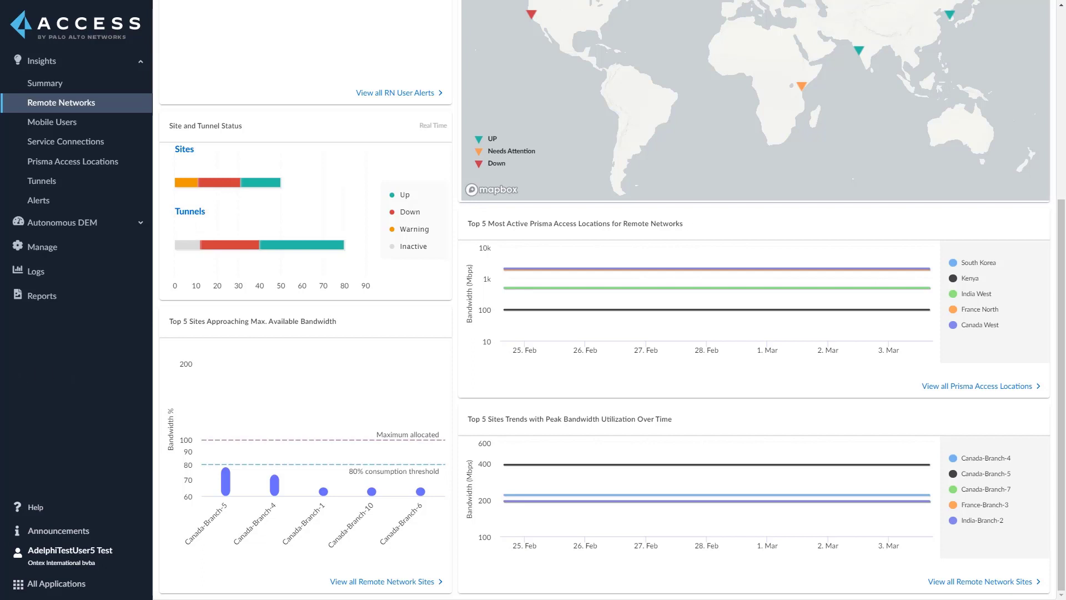
# Inspect the Remote Networks peak bandwidth utilisation trend charts.
pyautogui.moveTo(603, 300)
pyautogui.moveTo(710, 502)
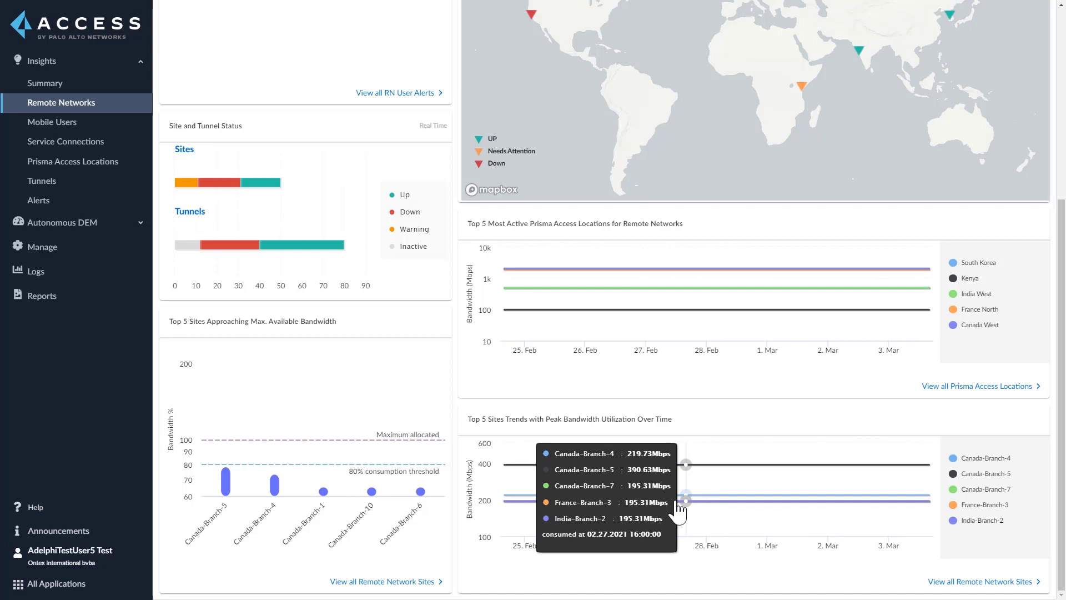
pyautogui.moveTo(276, 489)
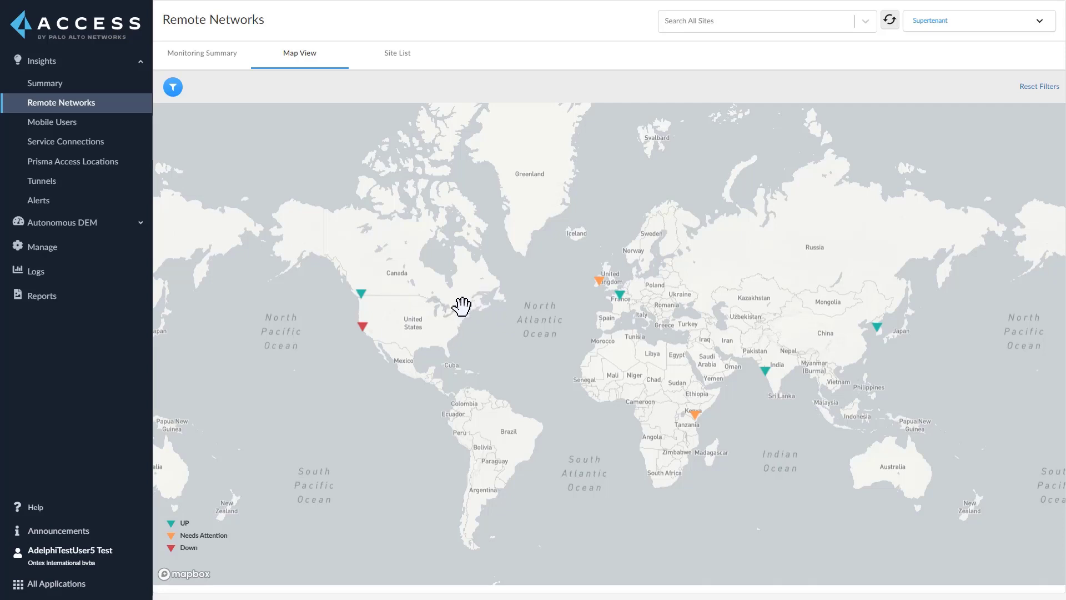
# Open the Canada West location details and expand its Consumption section in the side panel.
pyautogui.moveTo(362, 293)
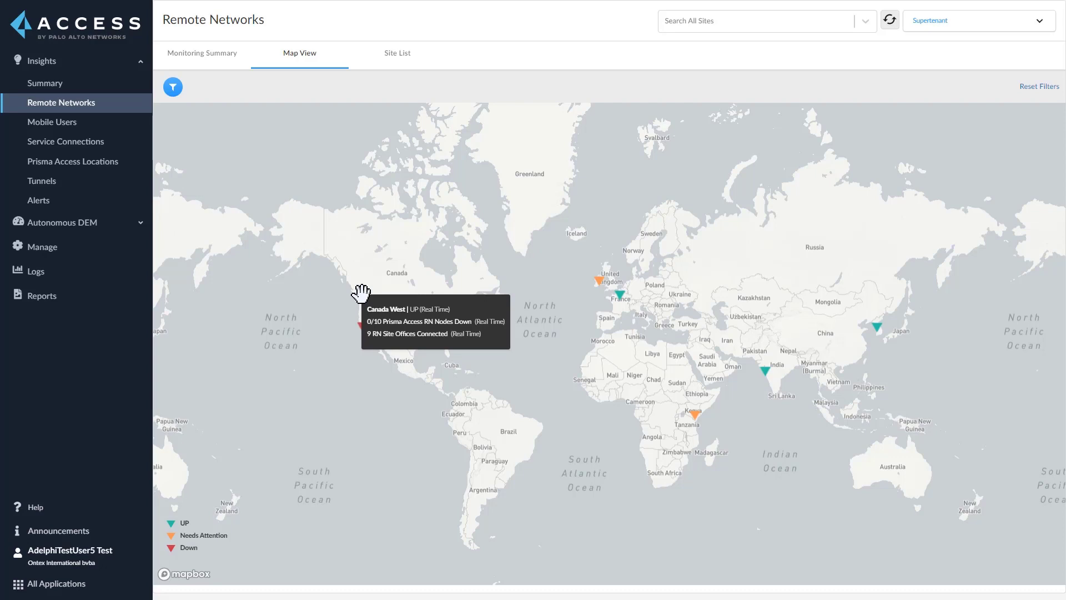
pyautogui.click(362, 293)
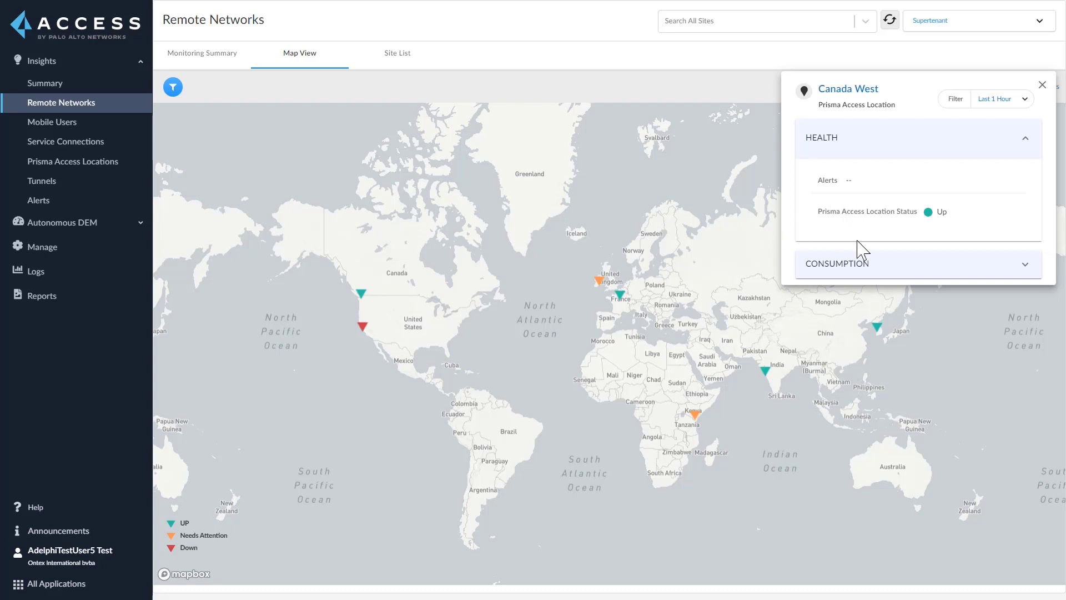
pyautogui.click(875, 262)
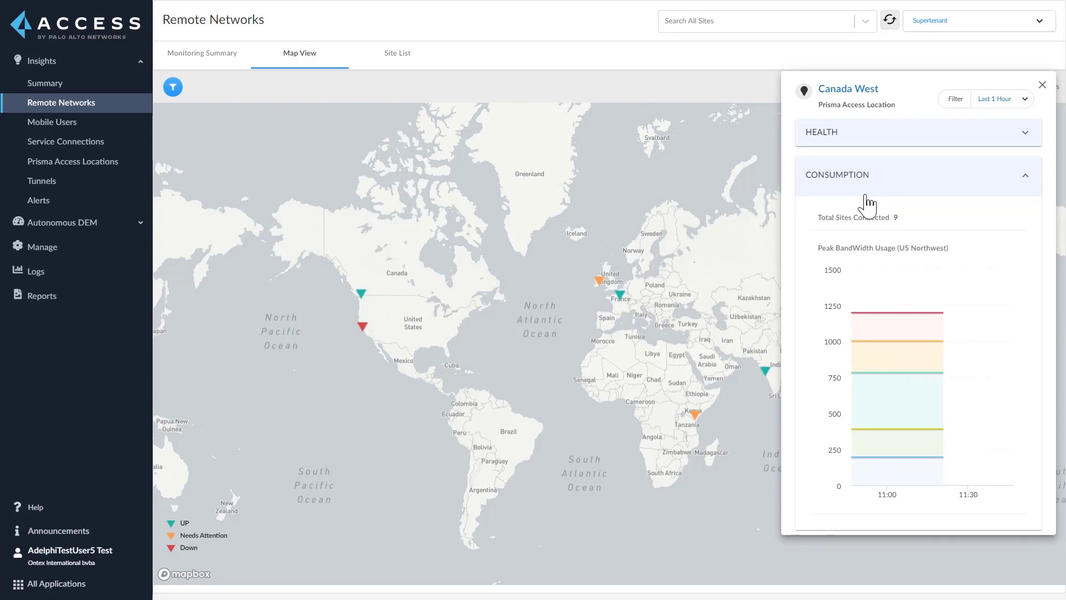
pyautogui.moveTo(876, 309)
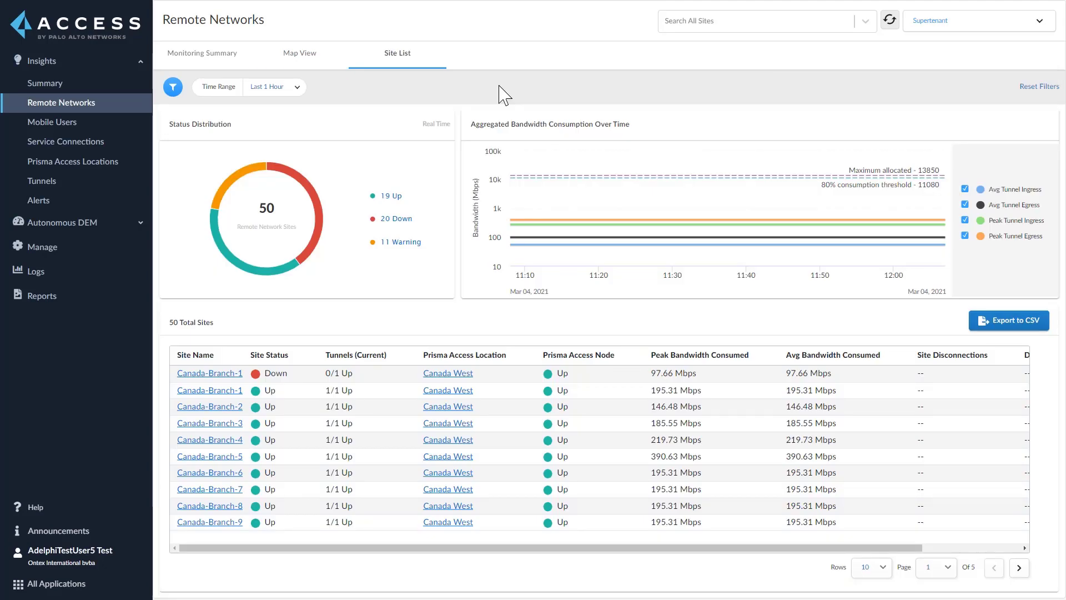
# Hide the Avg Tunnel Ingress and Avg Tunnel Egress lines in the Aggregated Bandwidth chart.
pyautogui.moveTo(278, 173)
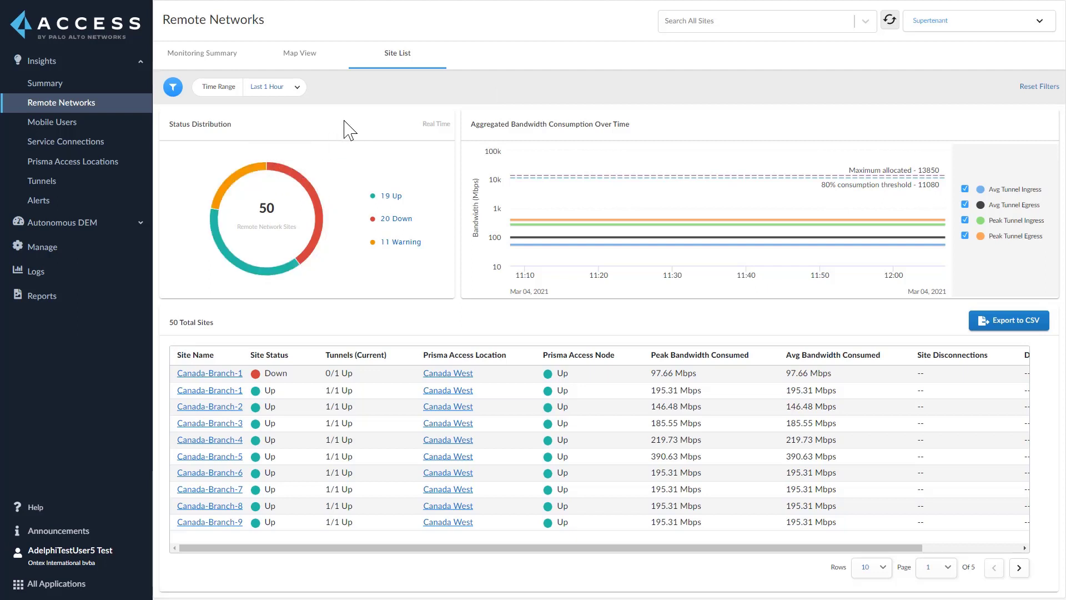
pyautogui.moveTo(605, 173)
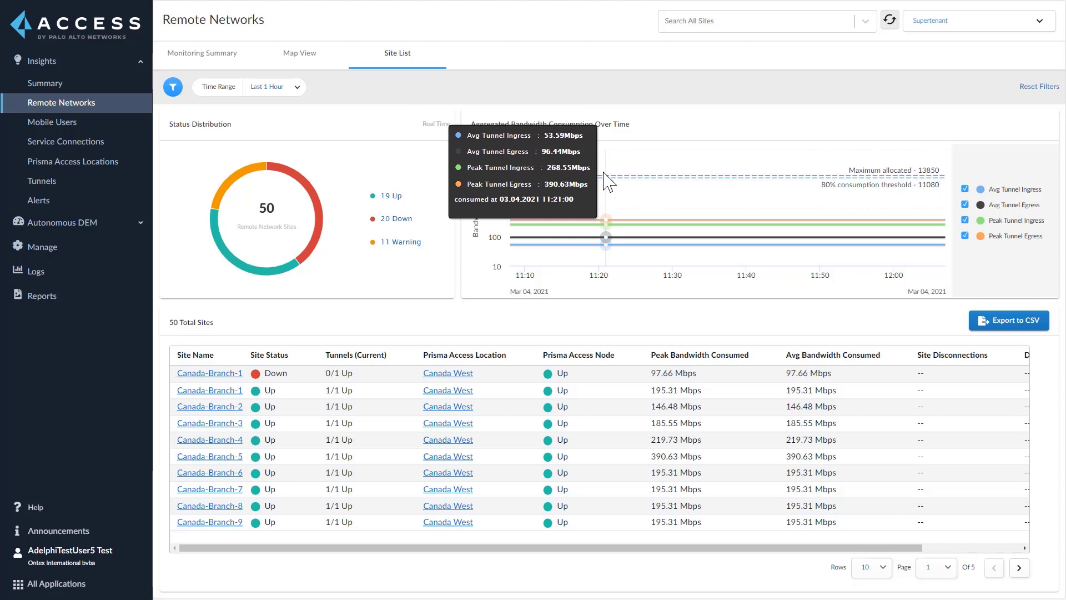
pyautogui.click(965, 190)
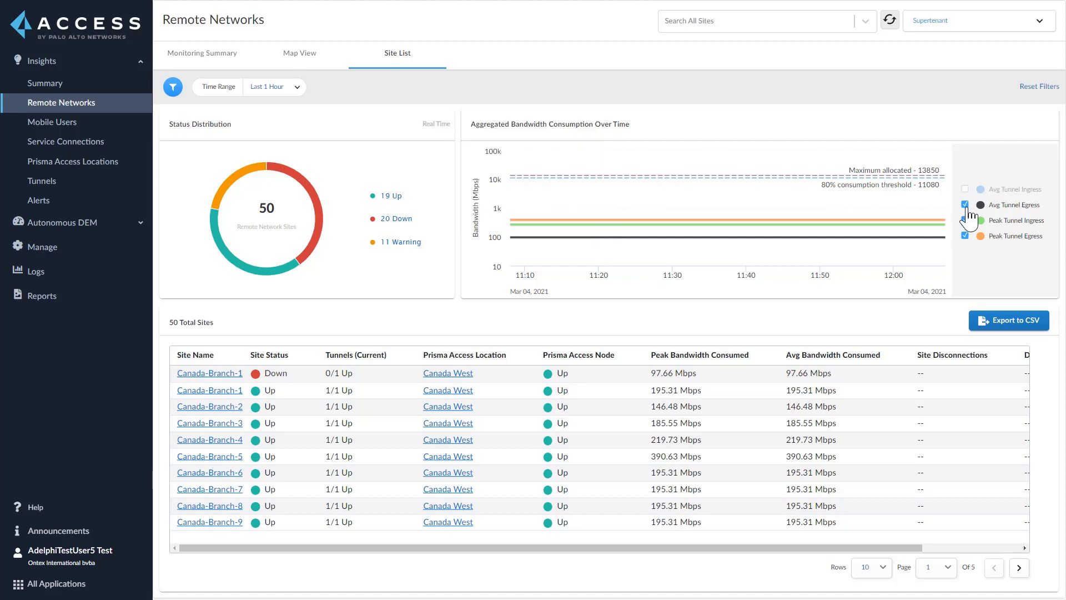
pyautogui.click(965, 205)
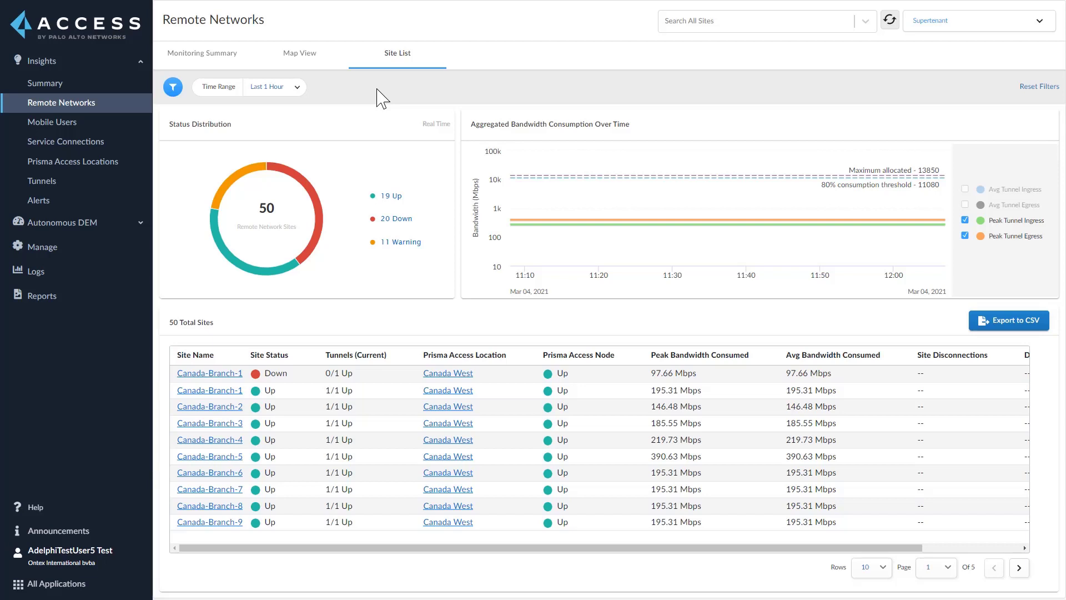
# Filter the site list to the Canada West location and open Canada-Branch-10.
pyautogui.click(172, 87)
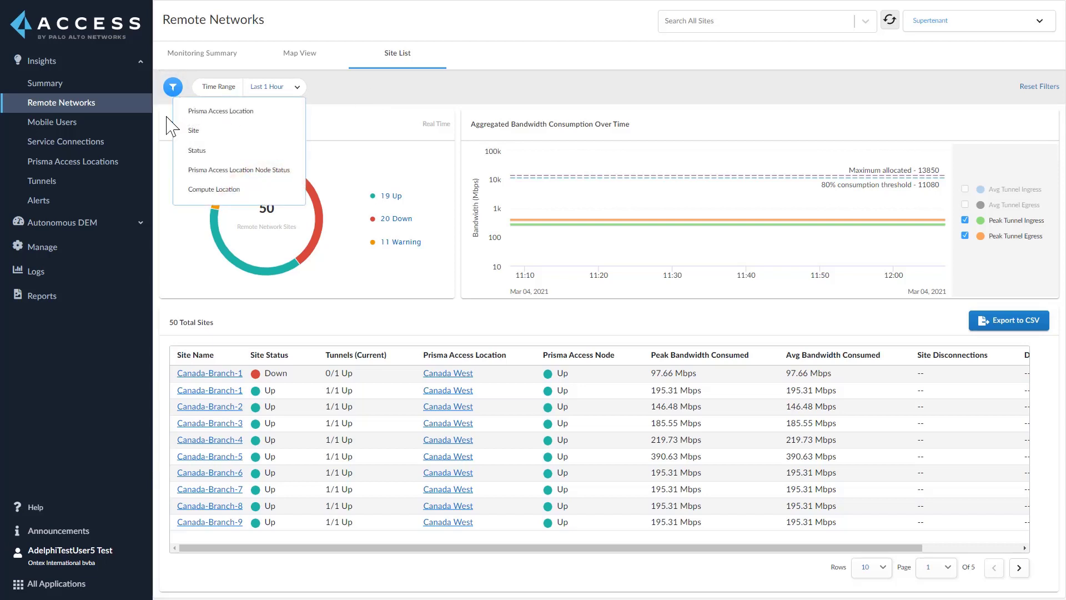
pyautogui.click(220, 111)
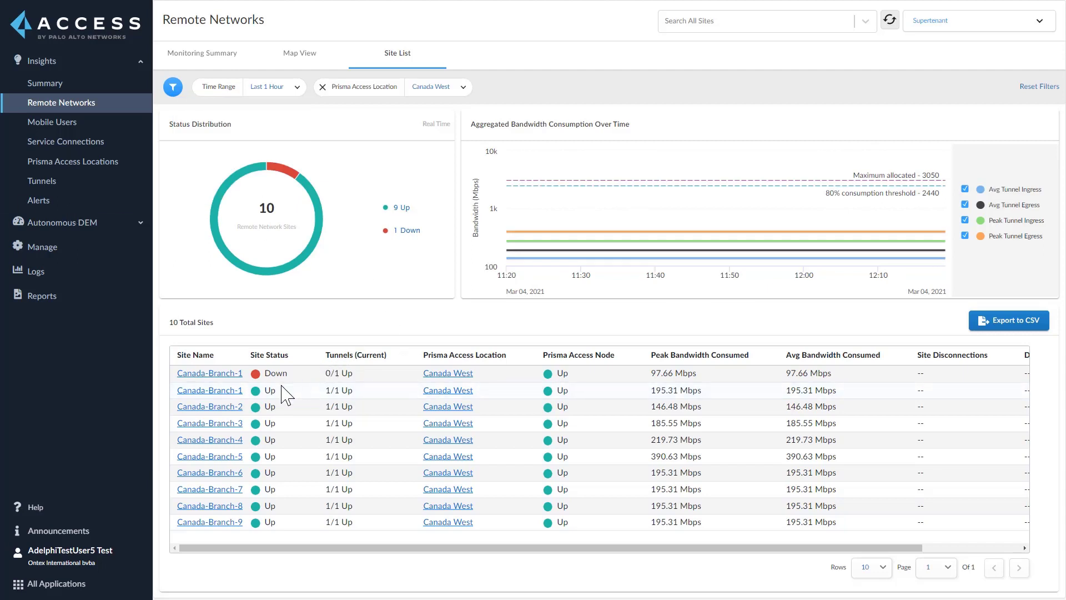
pyautogui.click(214, 392)
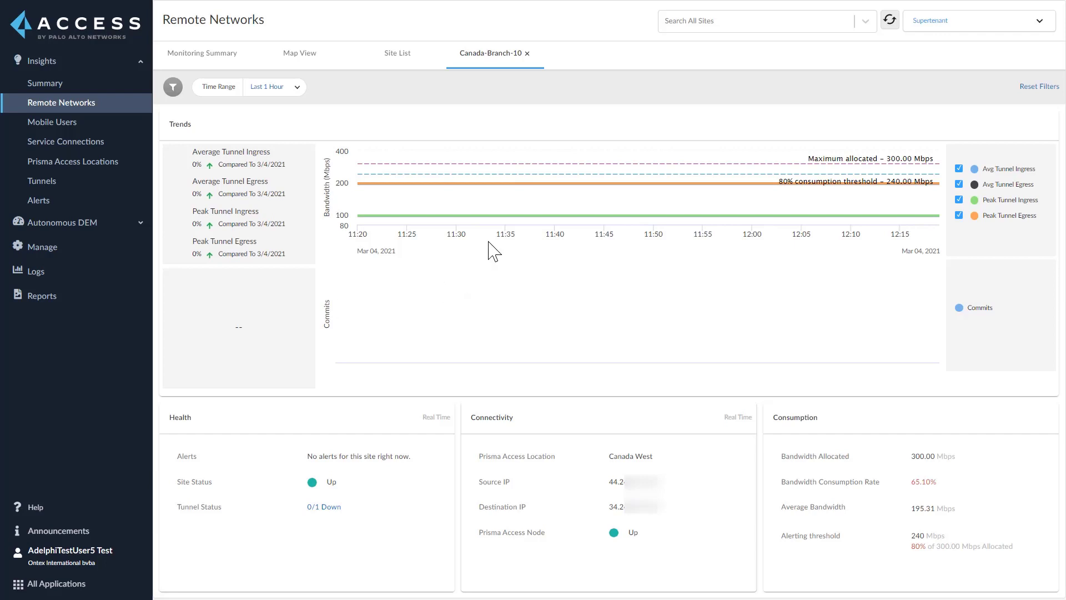
# Review Canada-Branch-10's detail: Up, 0/1 tunnels down, 195.31 Mbps average bandwidth.
pyautogui.moveTo(511, 212)
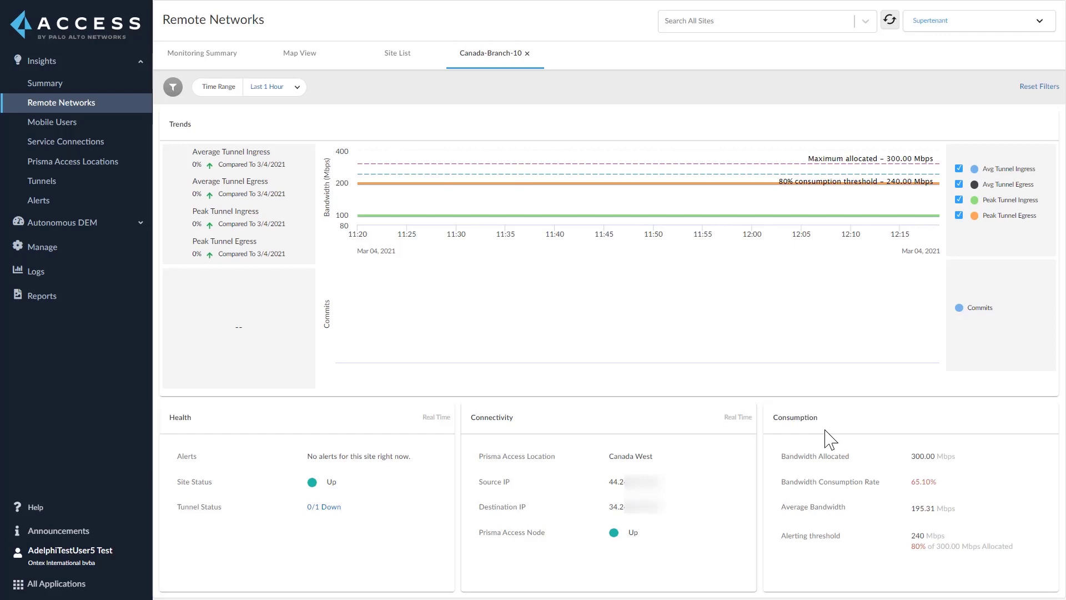
# Open the Mobile Users dashboard and review its Monitoring Summary.
pyautogui.click(52, 121)
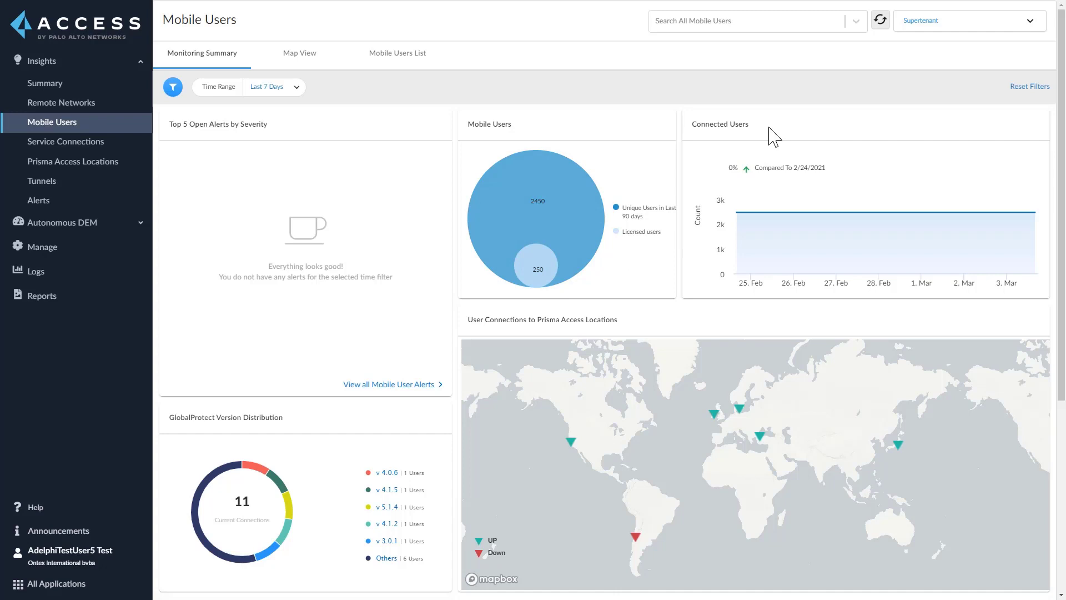
pyautogui.moveTo(800, 224)
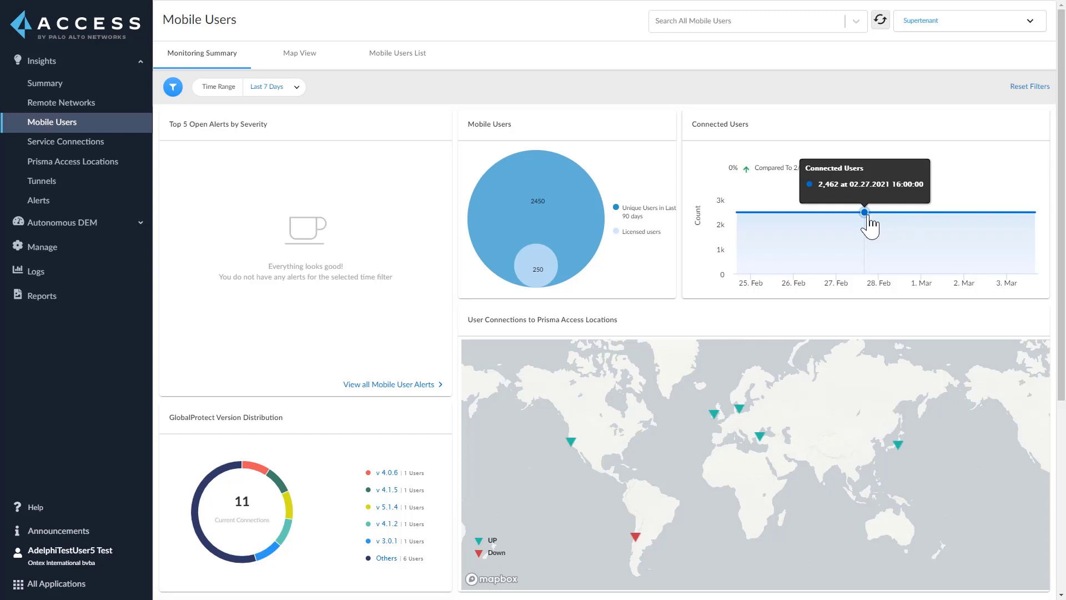
pyautogui.scroll(-5, 297, 154)
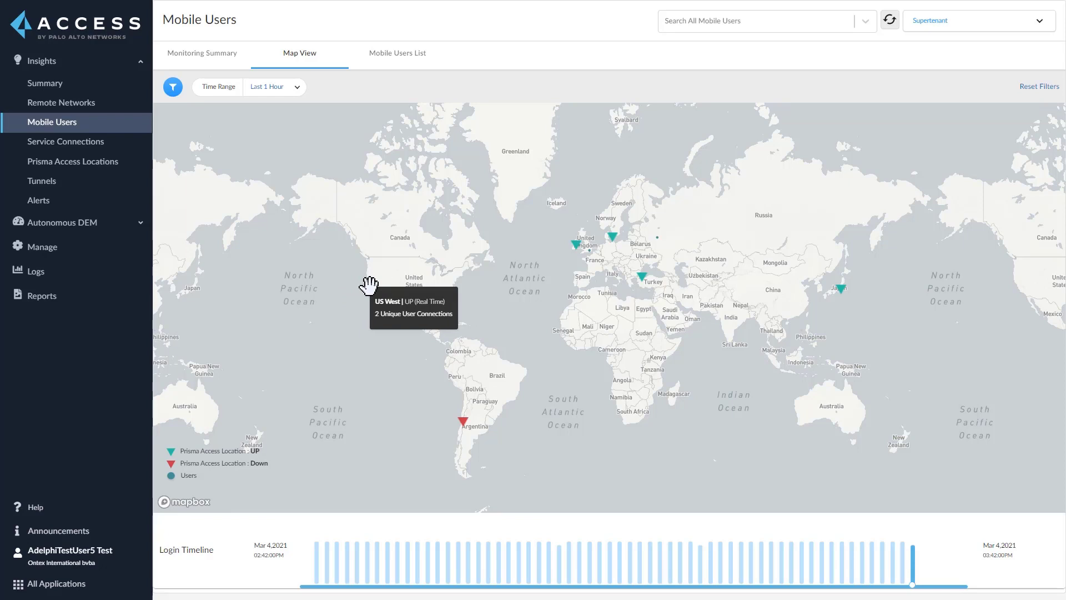
# Show and clear the Turkey location's user connections, then pick an earlier login-timeline moment.
pyautogui.moveTo(463, 418)
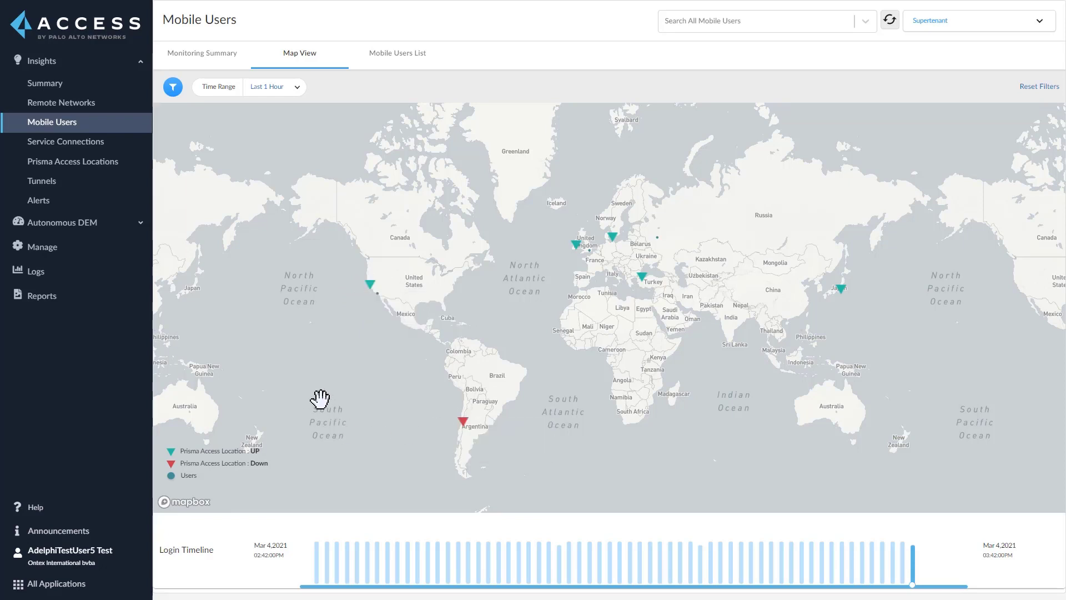
pyautogui.moveTo(373, 291)
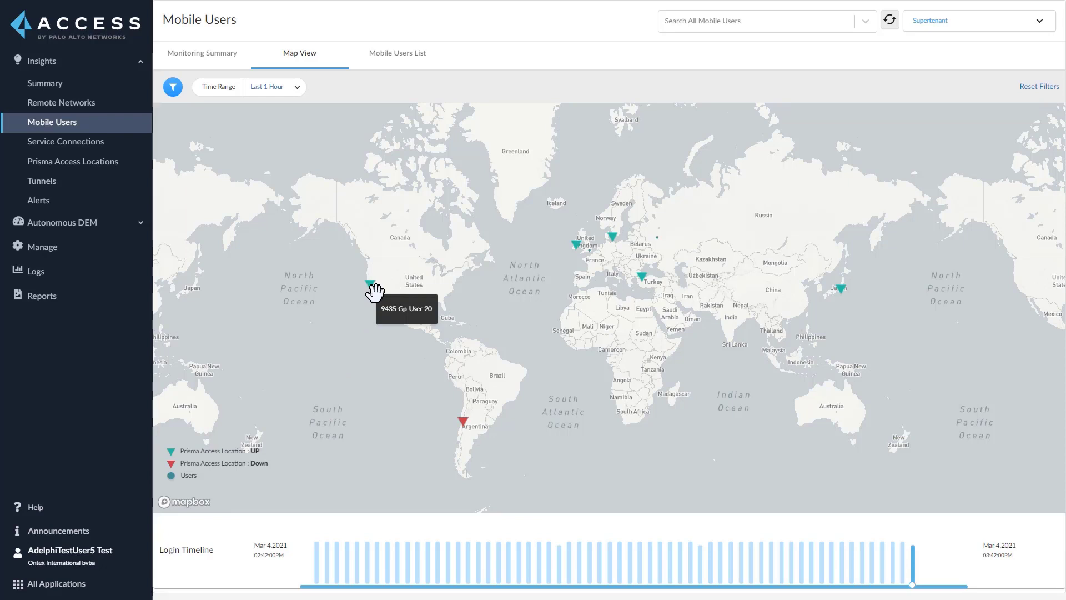
pyautogui.moveTo(664, 283)
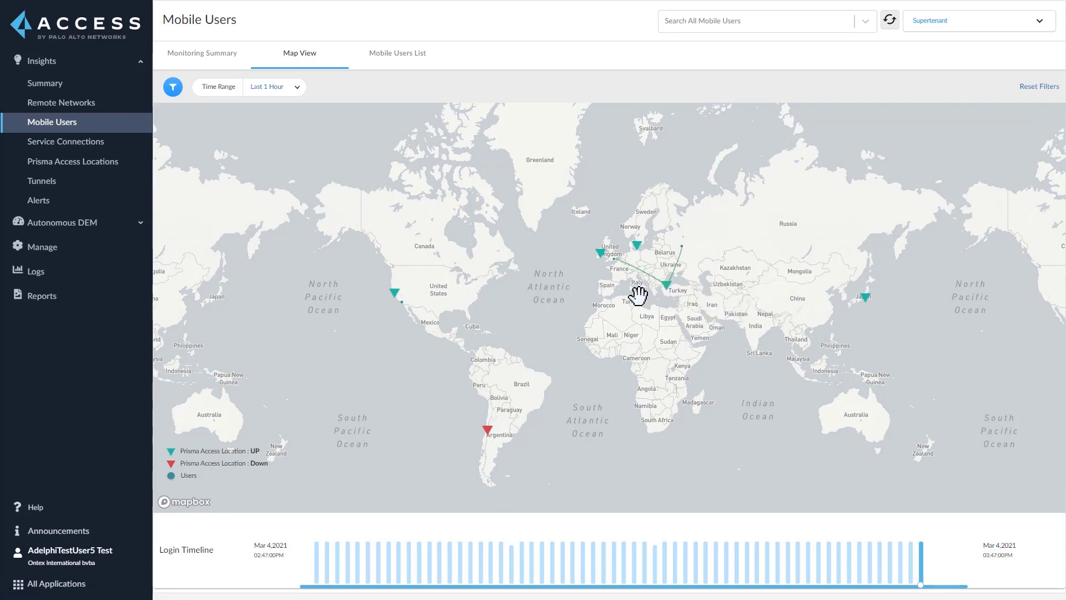
pyautogui.click(668, 286)
pyautogui.scroll(3, 668, 286)
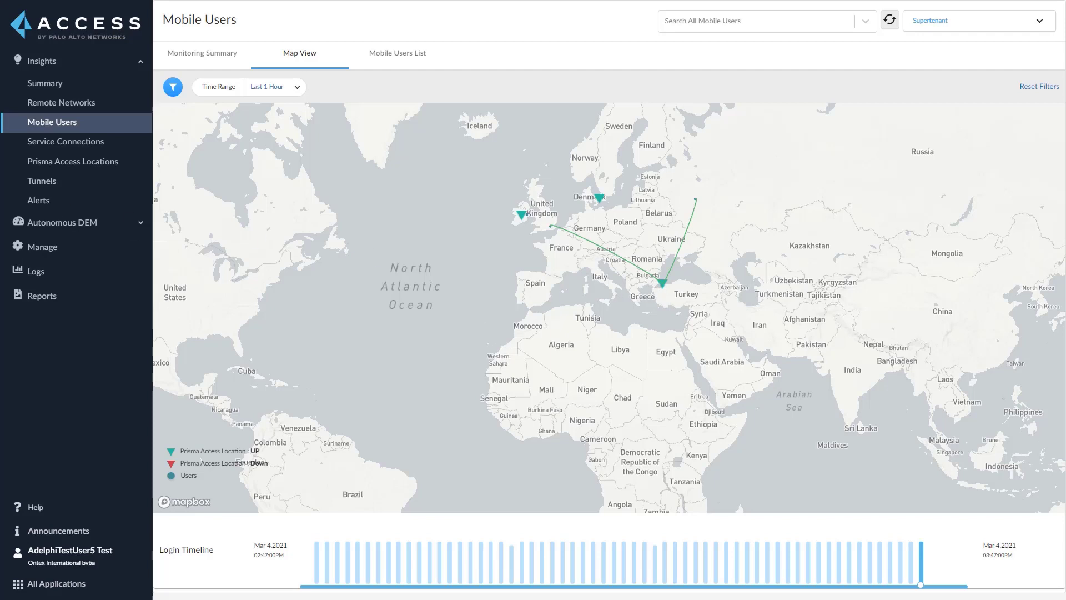
pyautogui.click(476, 278)
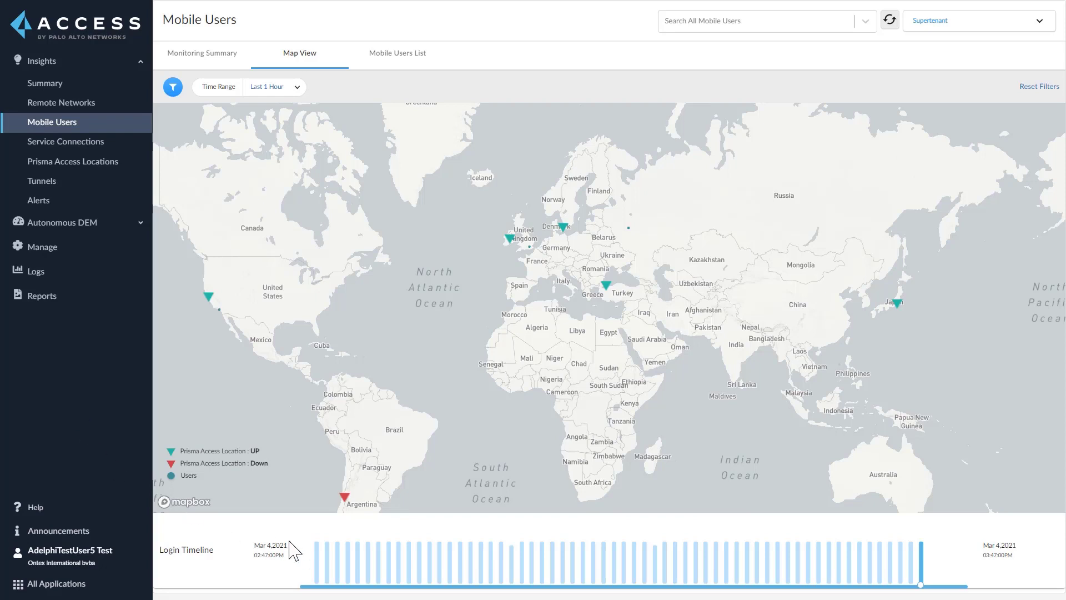
pyautogui.moveTo(922, 555)
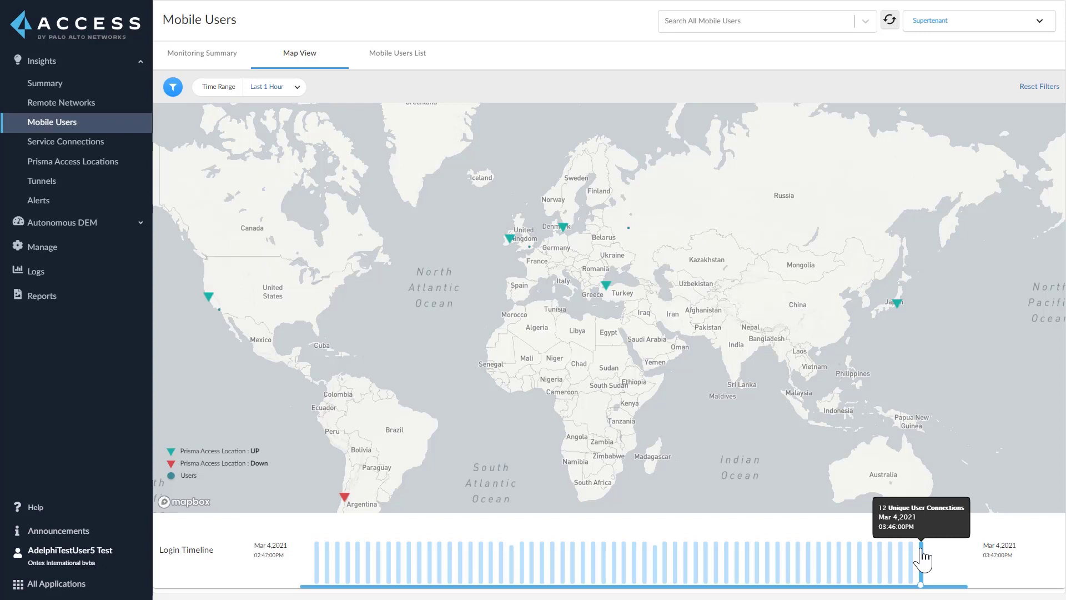
pyautogui.click(655, 562)
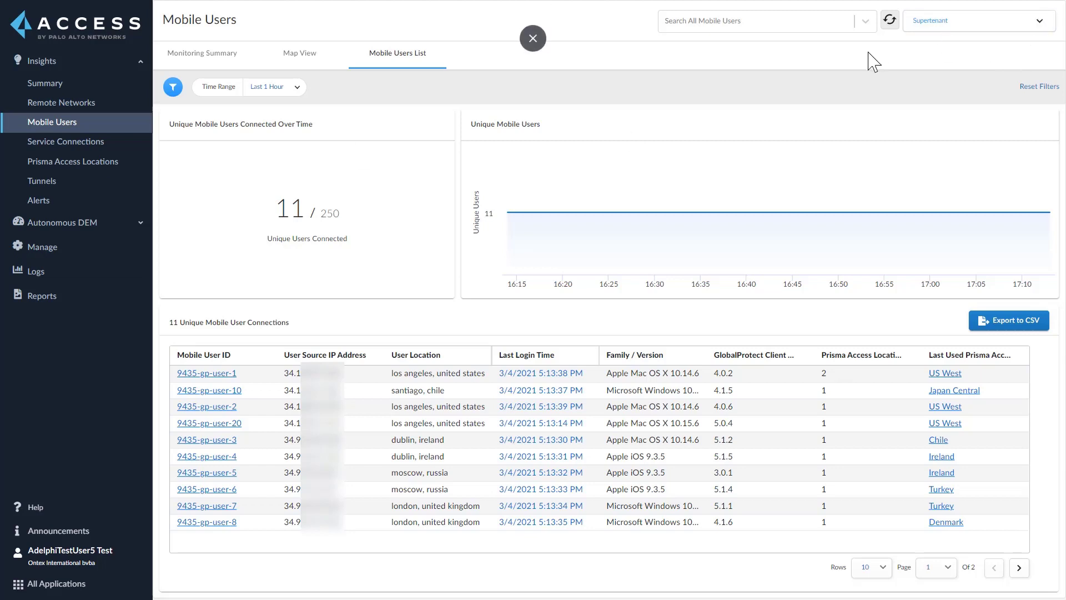
# Search the mobile users list and open the first user's detail page.
pyautogui.click(865, 25)
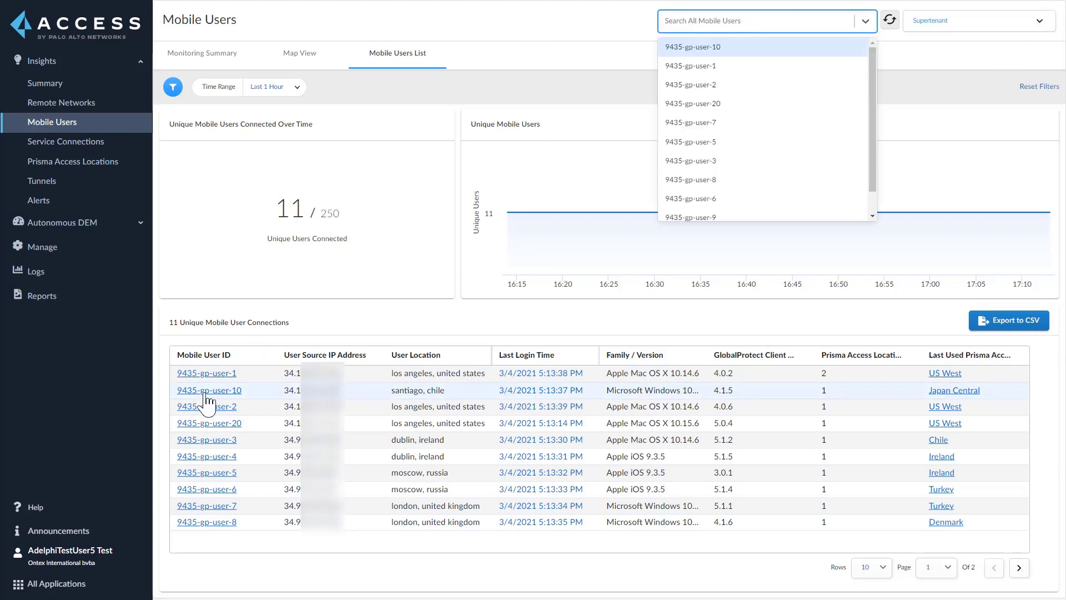
pyautogui.click(206, 374)
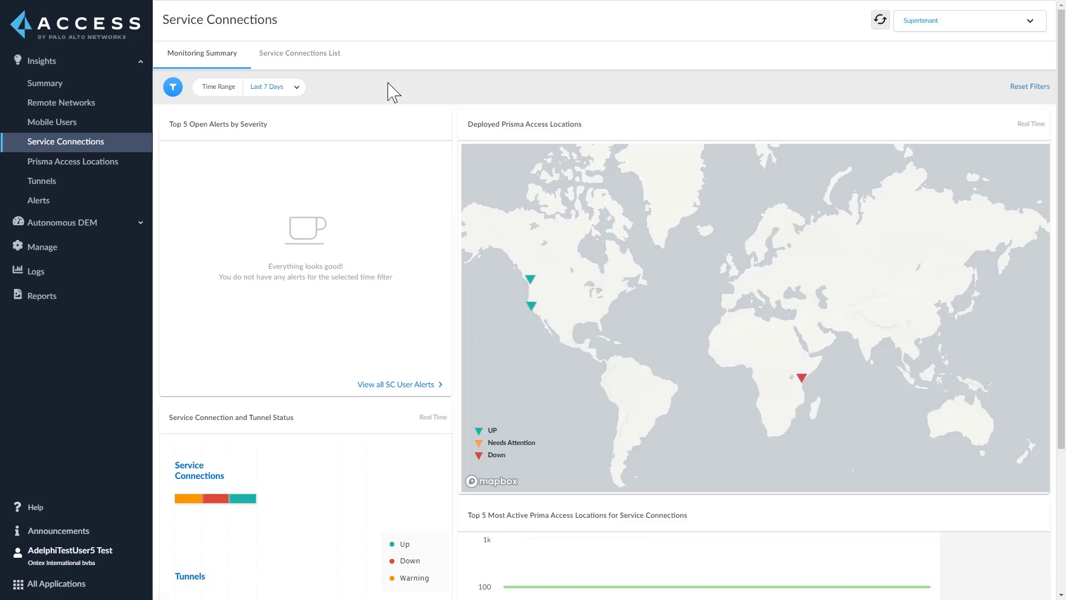
# Scroll the Service Connections Monitoring Summary and inspect its status bars.
pyautogui.scroll(-2, 331, 401)
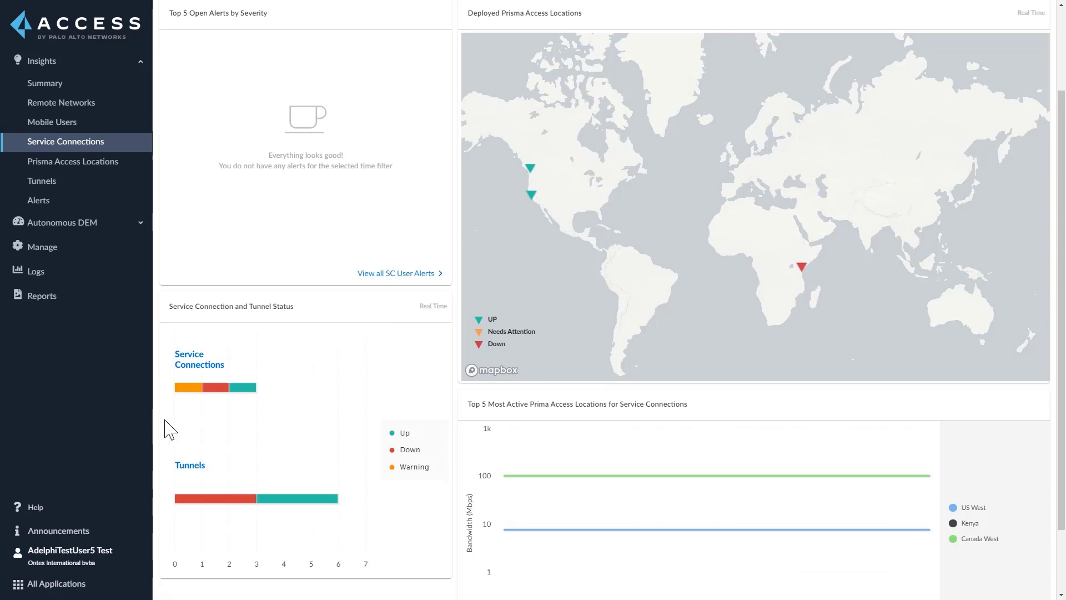
pyautogui.moveTo(223, 390)
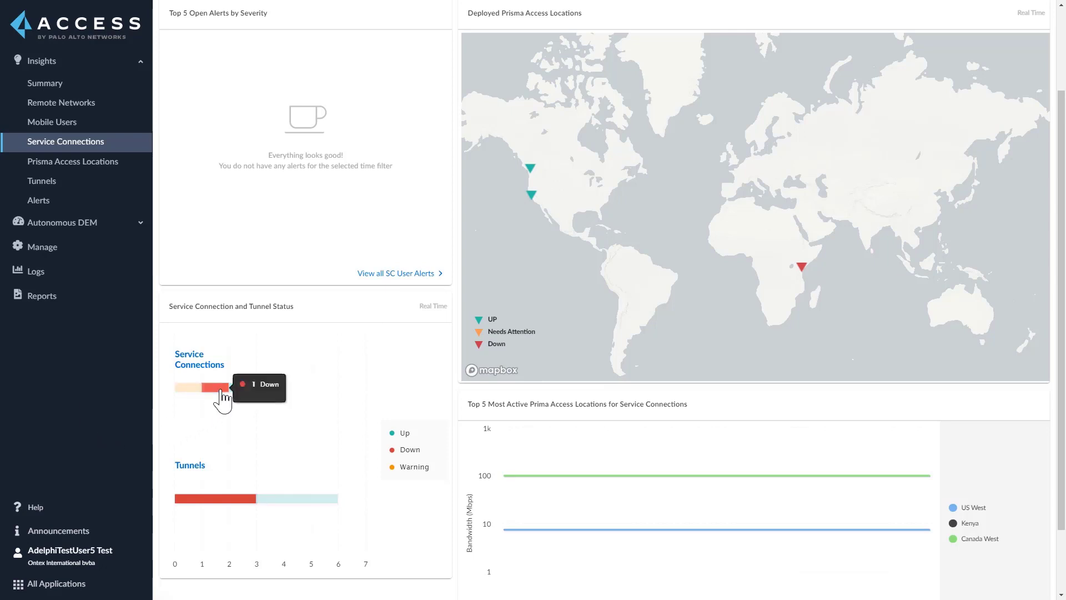
pyautogui.moveTo(234, 503)
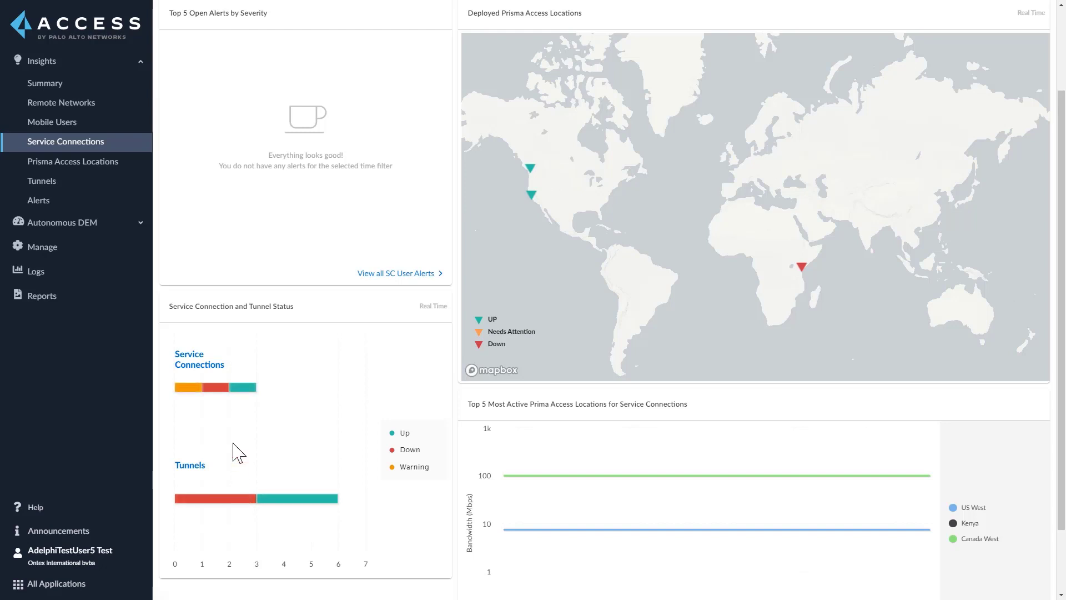
pyautogui.moveTo(623, 496)
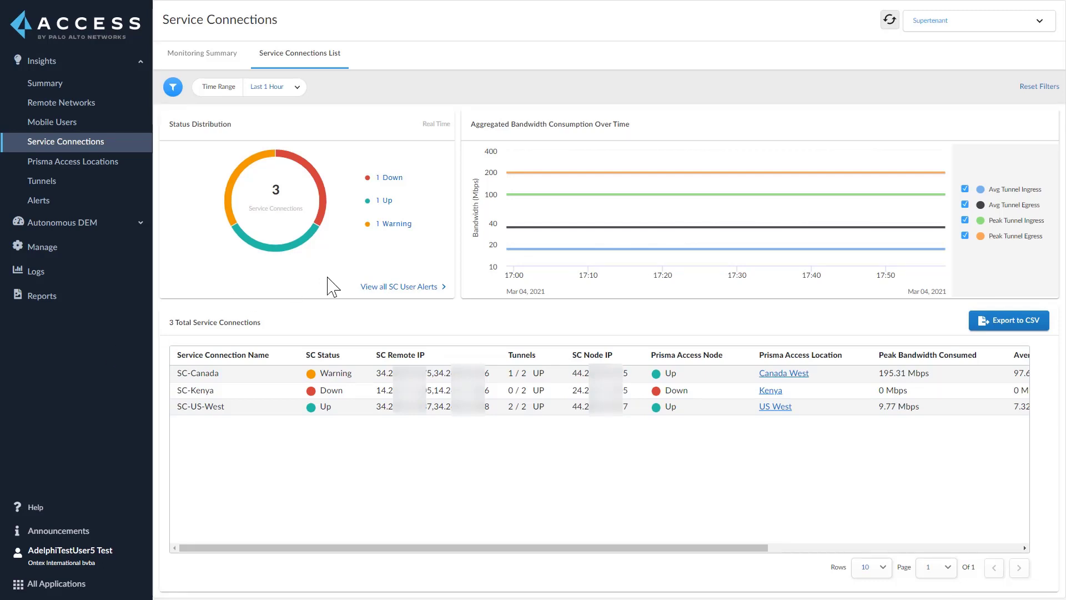
pyautogui.moveTo(686, 230)
pyautogui.click(72, 161)
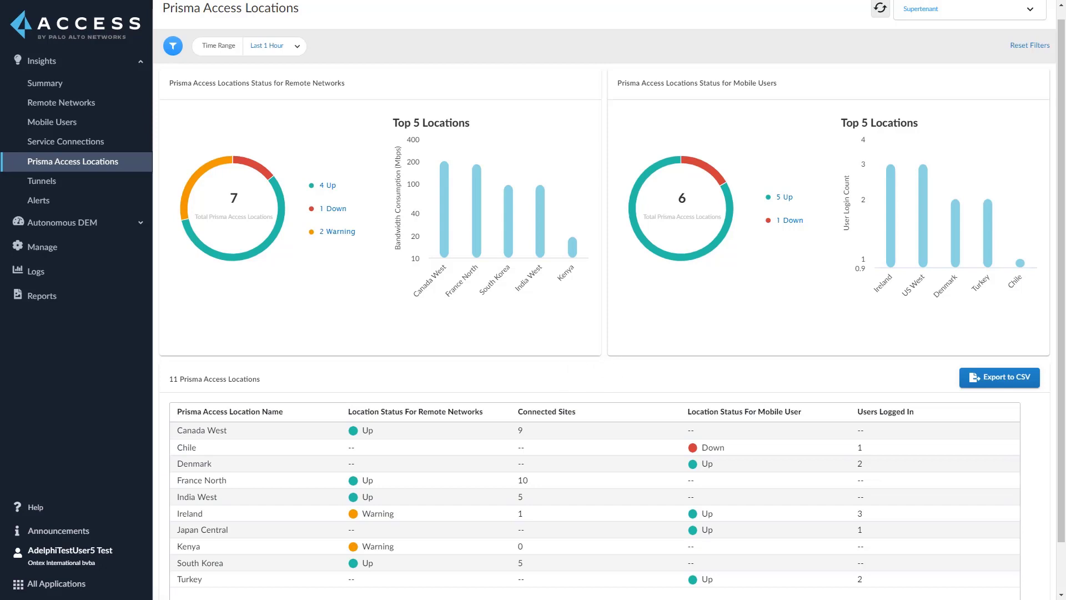
# Open the Tunnels overview to review tunnel states.
pyautogui.click(42, 180)
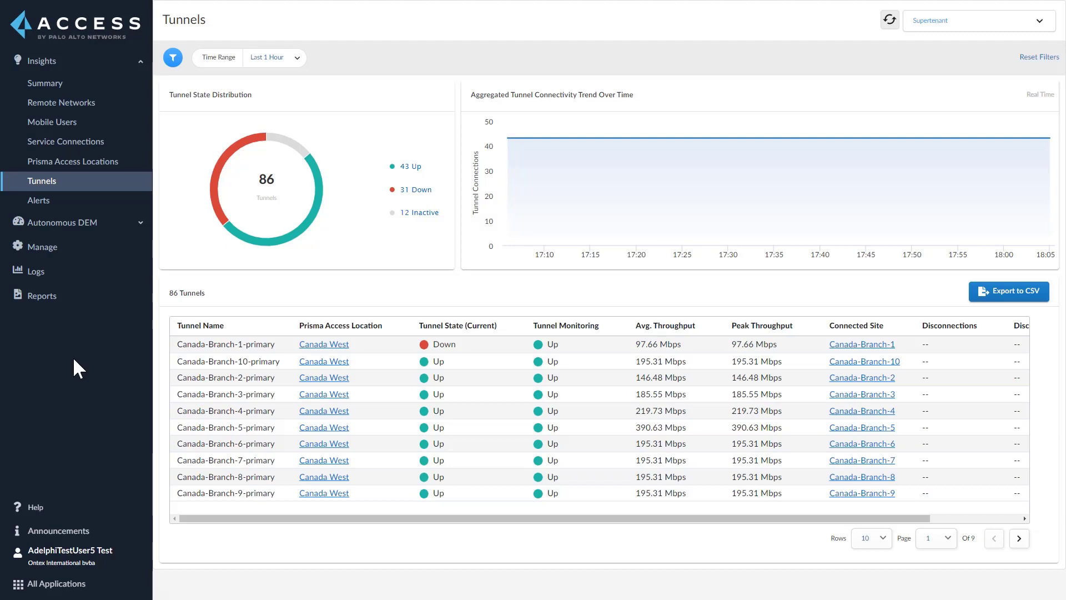
pyautogui.moveTo(625, 161)
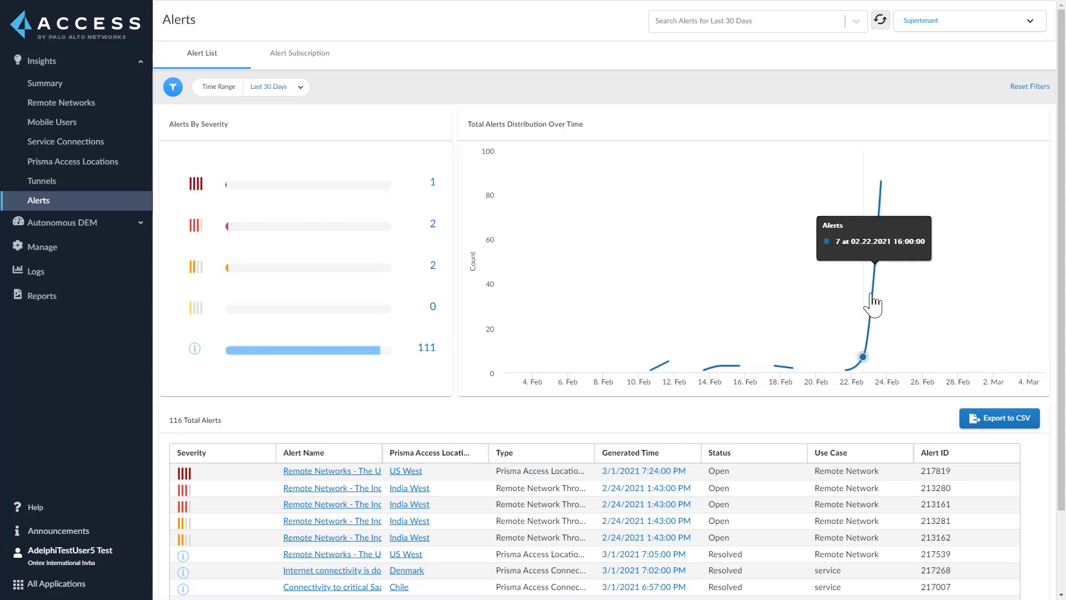
# Open the 'Remote Networks - The US West Prisma Access location is down' alert details.
pyautogui.moveTo(886, 251)
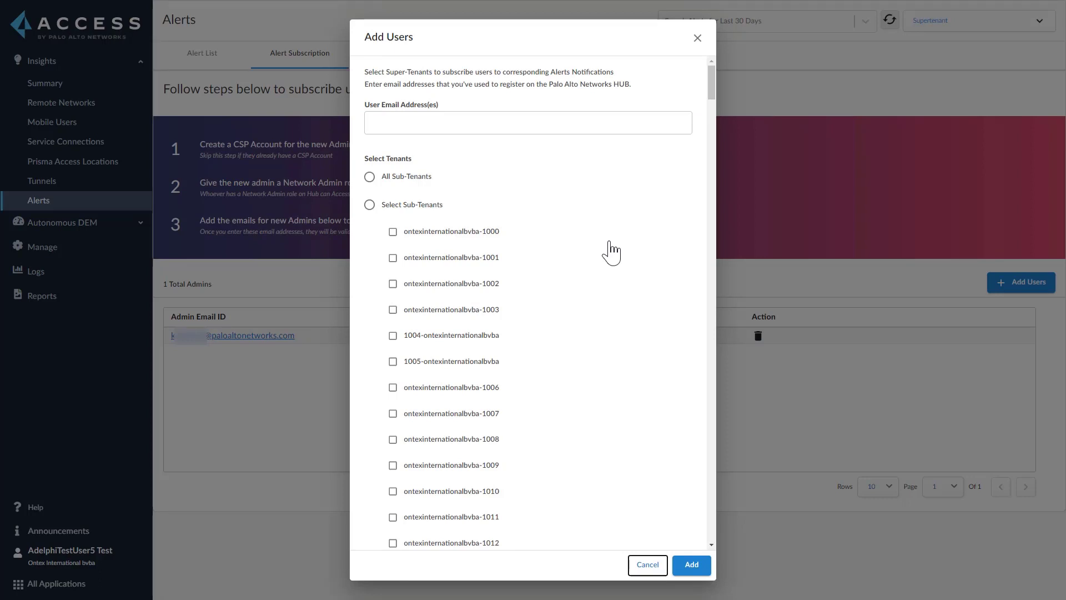
pyautogui.click(480, 122)
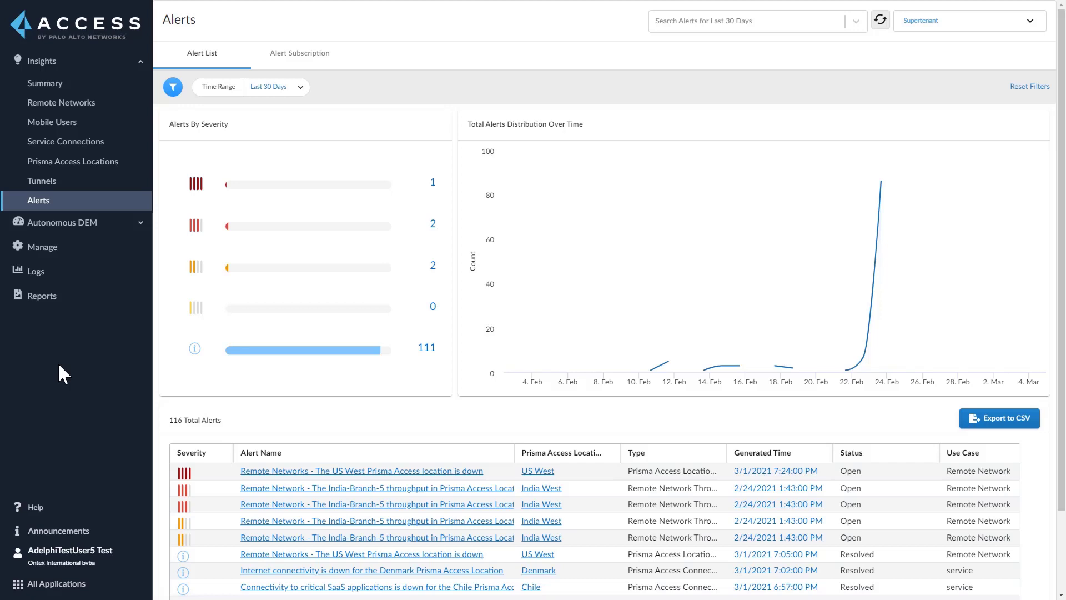
pyautogui.click(313, 471)
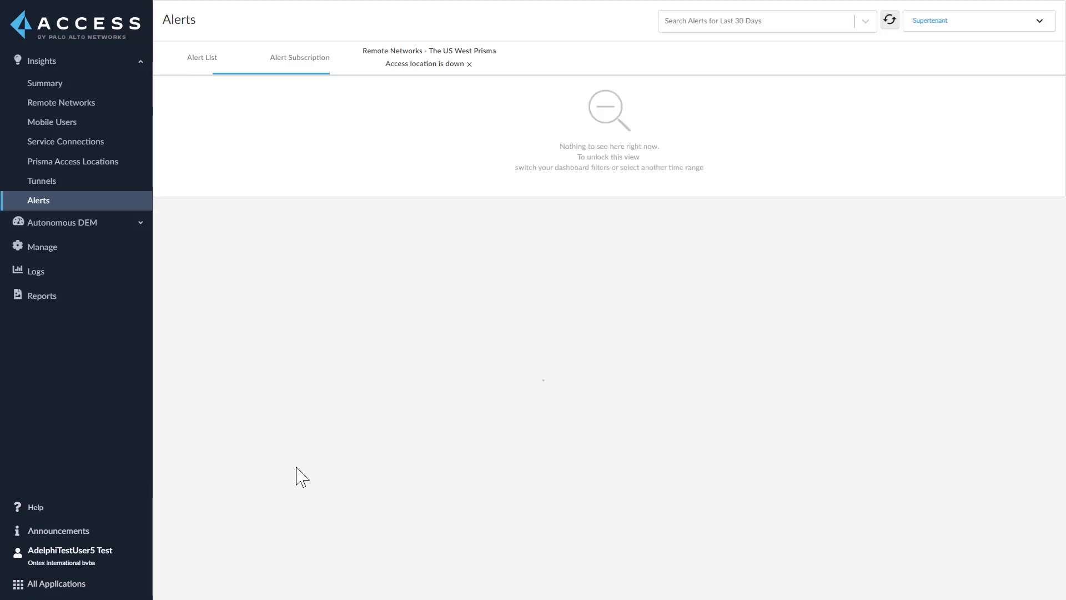